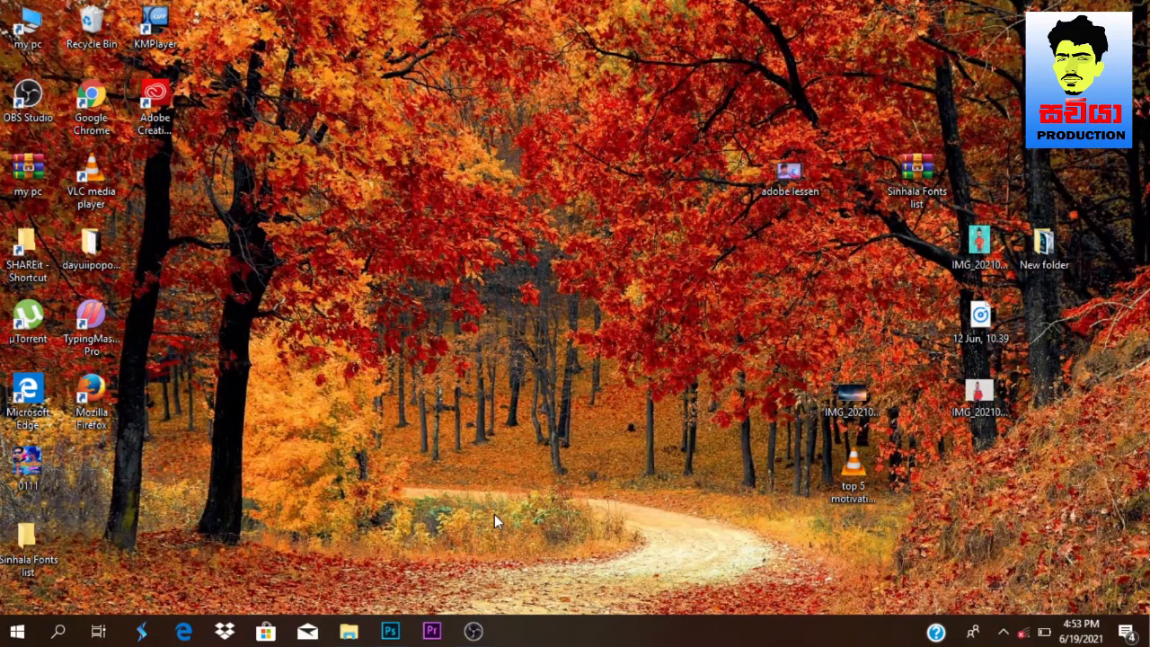
Switch to Photoshop and open IMG_20210204_171446.jpg from the recent files.
left_click(390, 632)
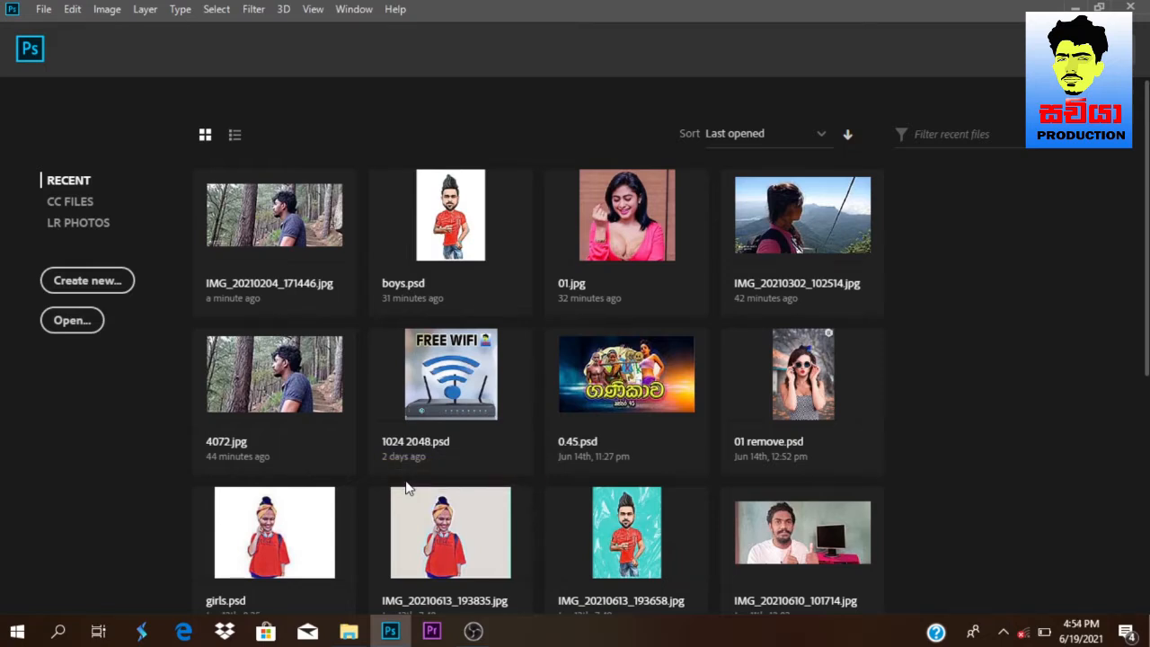
left_click(254, 218)
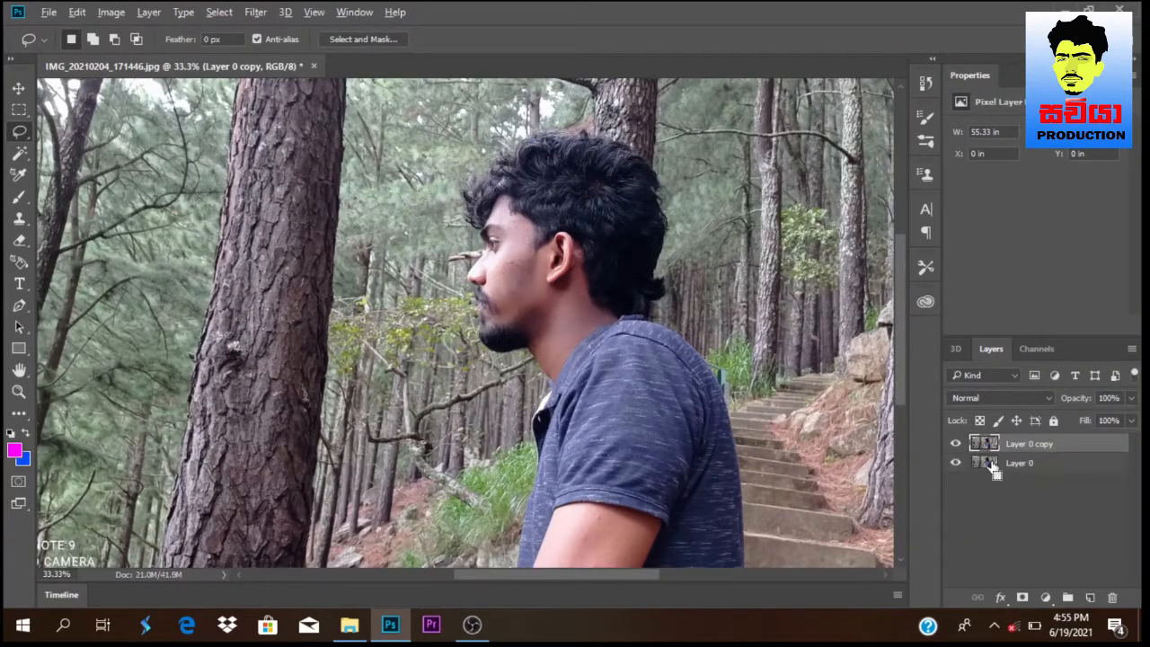
Undo the existing layer duplication and unlocking, and convert the locked Background into a regular layer with the default name.
key("ctrl+z")
key("ctrl+z")
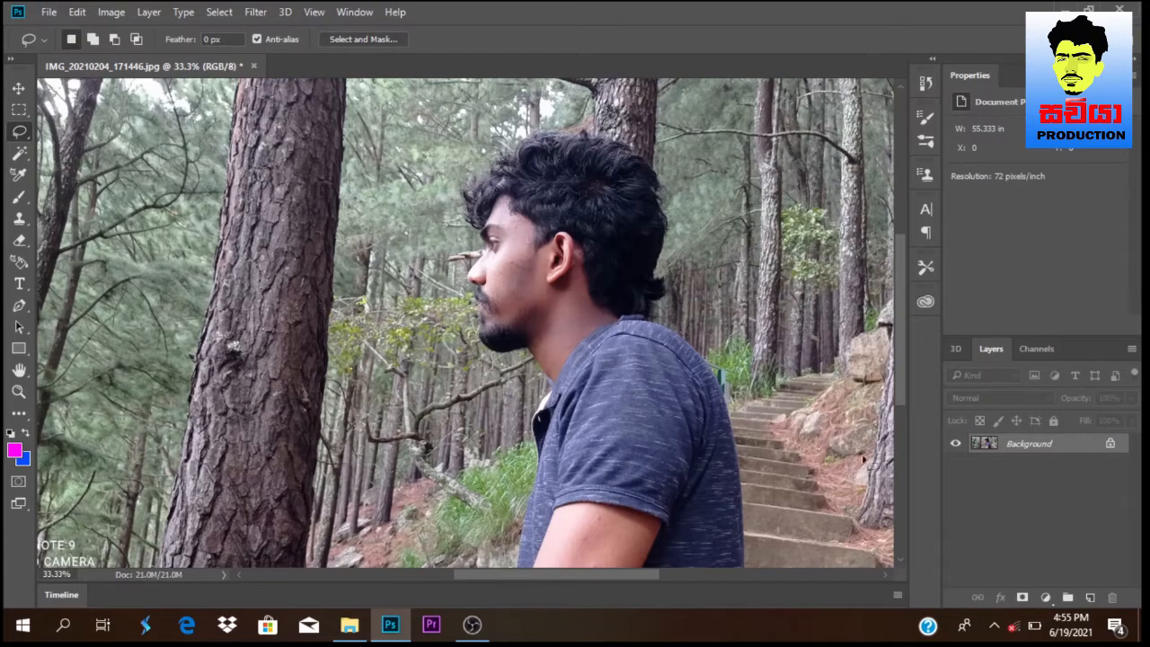
double_click(1086, 451)
left_click(719, 197)
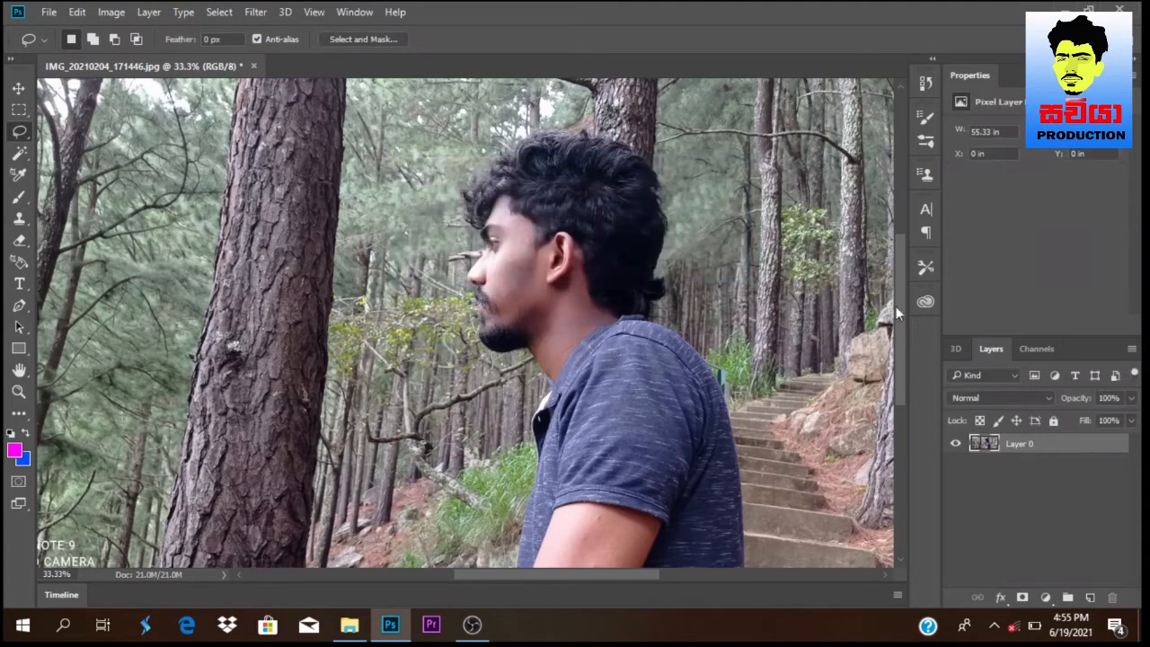
Duplicate Layer 0 within the same document, keeping the default name Layer 0 copy.
right_click(1020, 448)
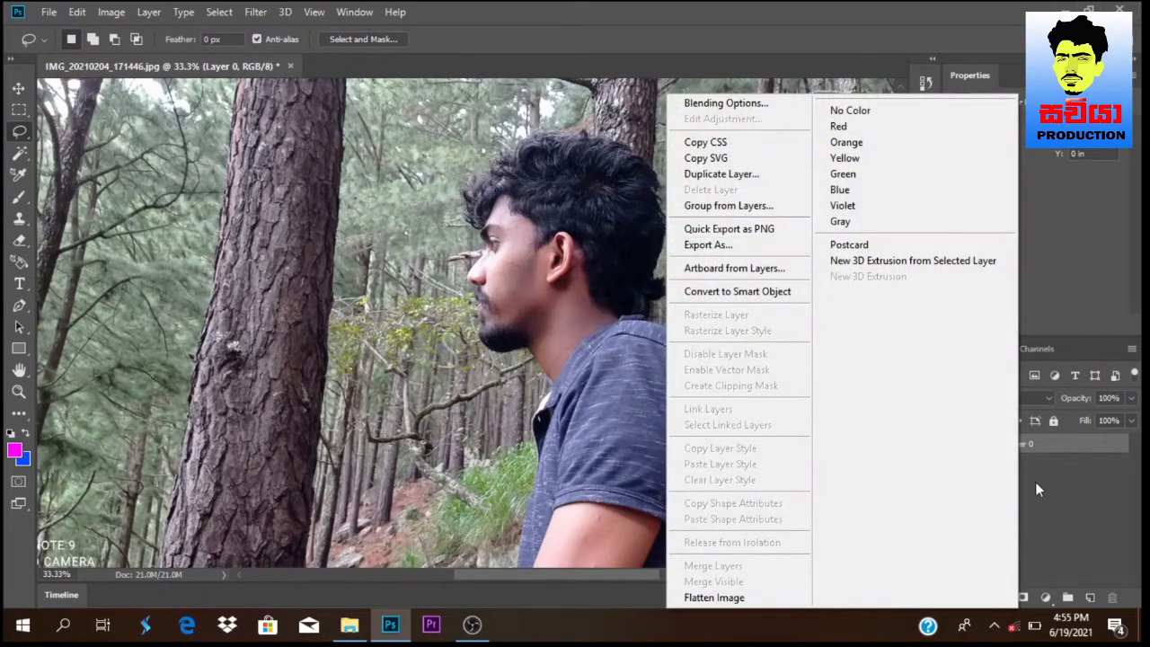
left_click(1046, 465)
right_click(1046, 466)
right_click(1004, 440)
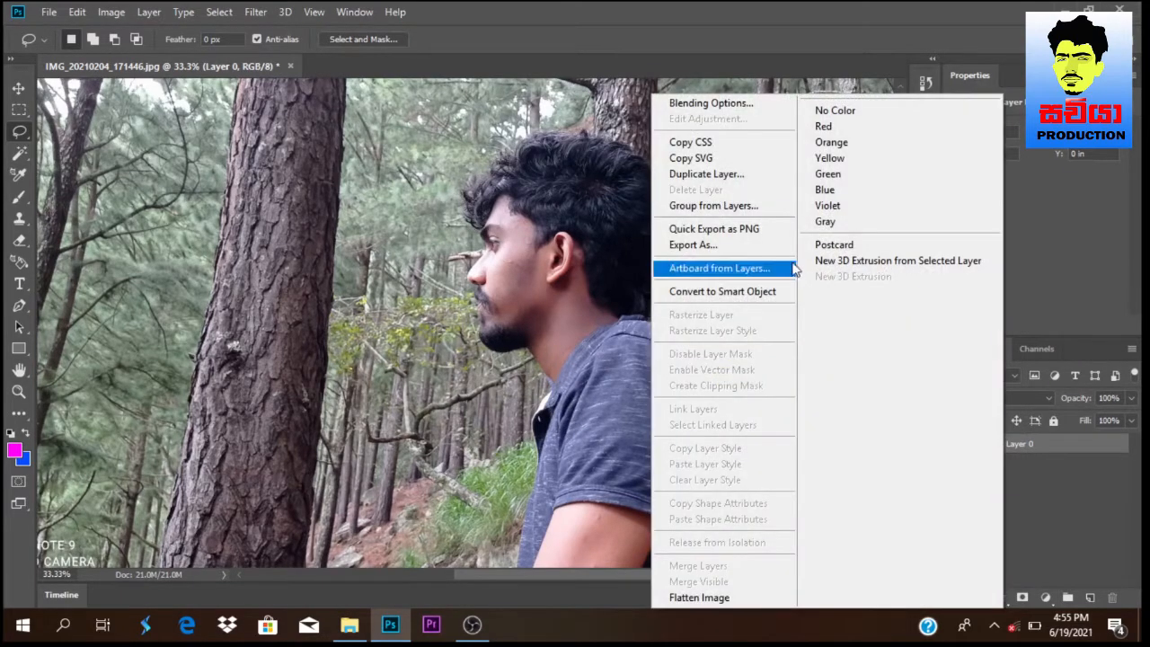
left_click(707, 174)
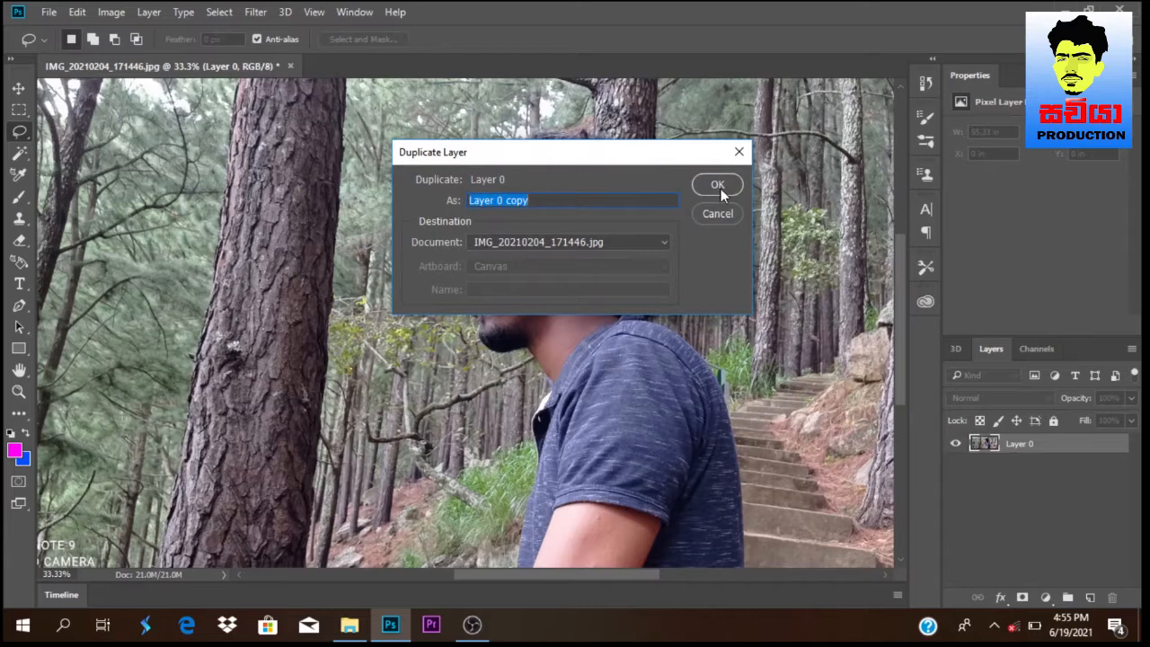
left_click(719, 186)
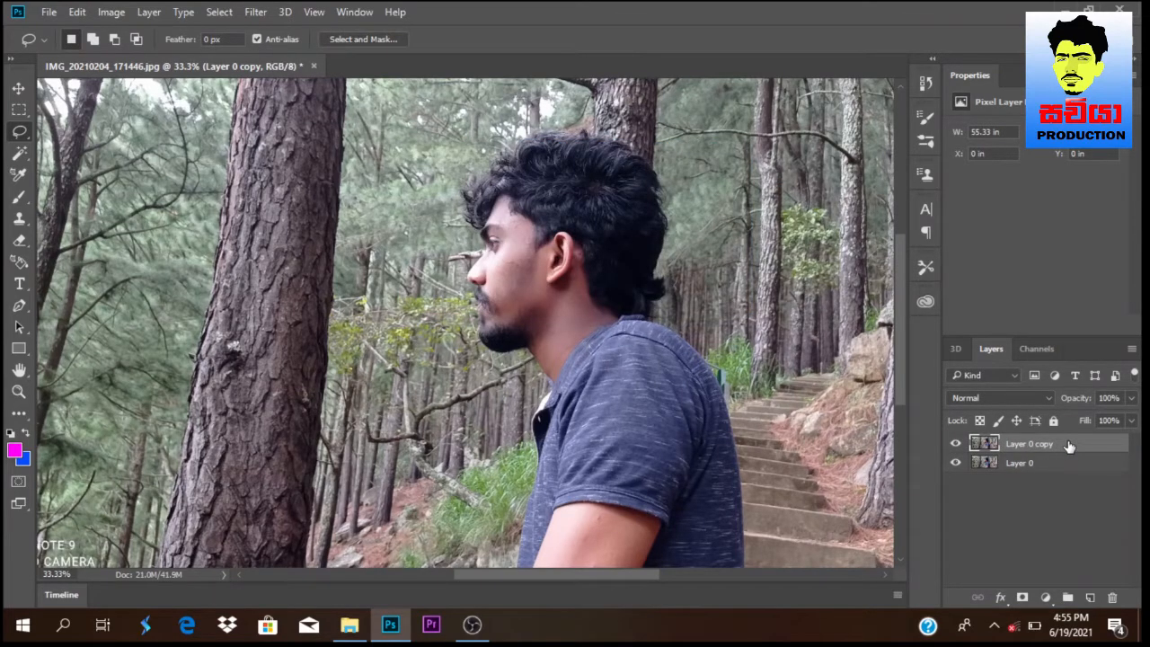
Hide the original Layer 0 and make Layer 0 copy the active layer.
left_click(998, 464)
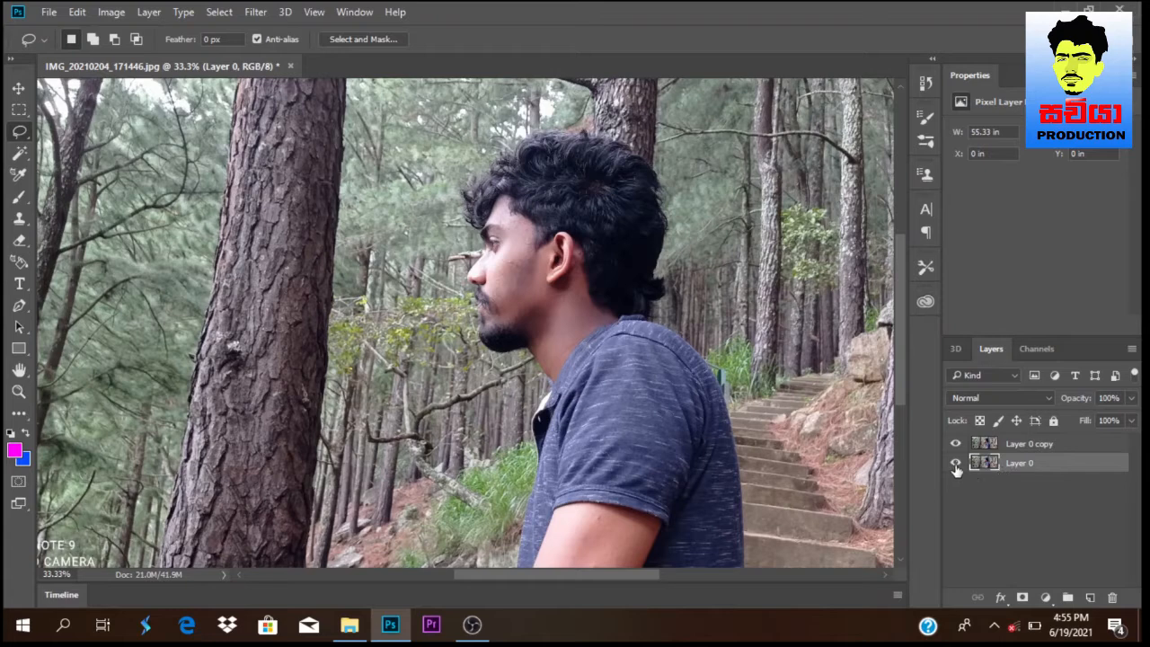
left_click(957, 466)
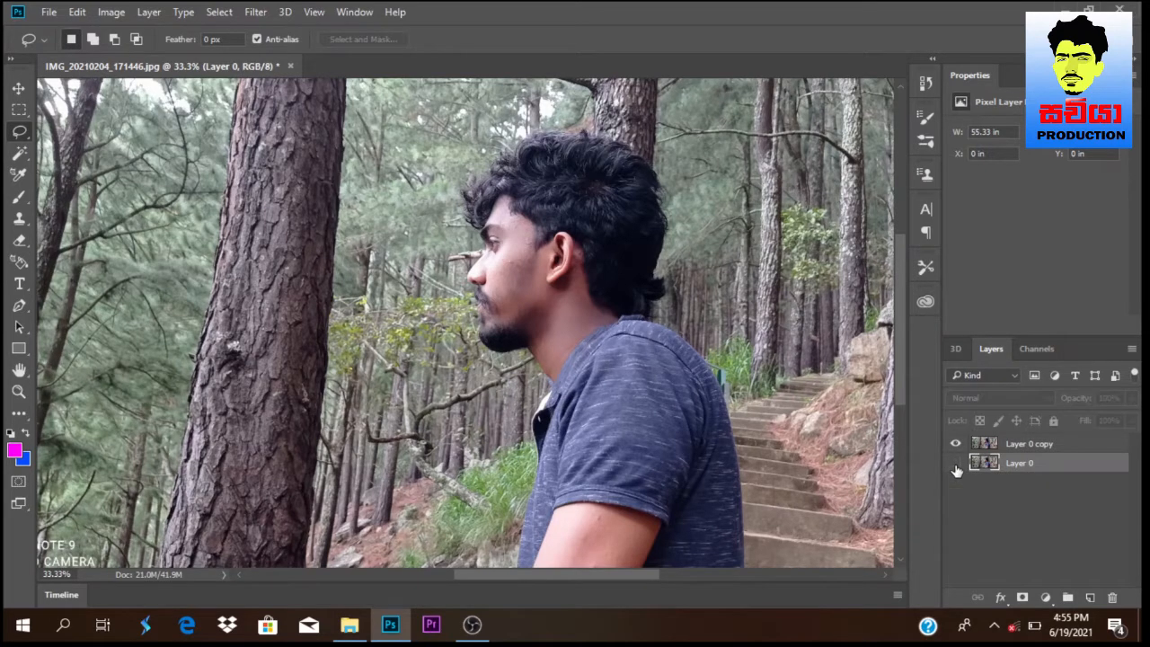
left_click(1007, 447)
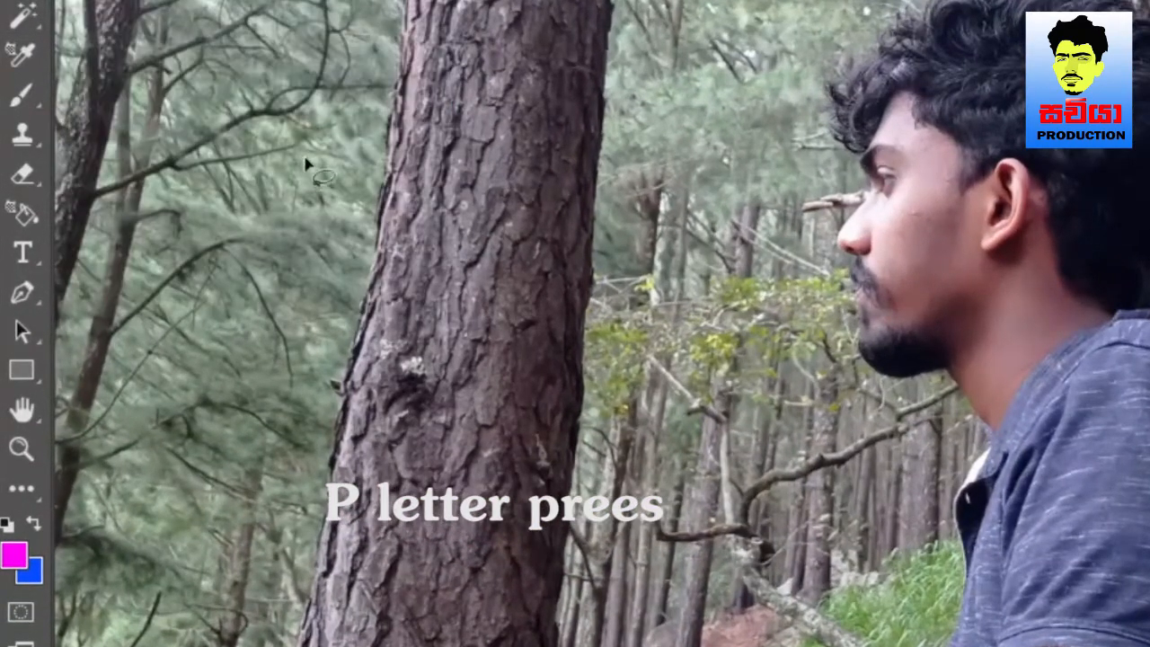
Start a Pen tool path at the man's chin and trace it up past the lips to just below the nose.
key("p")
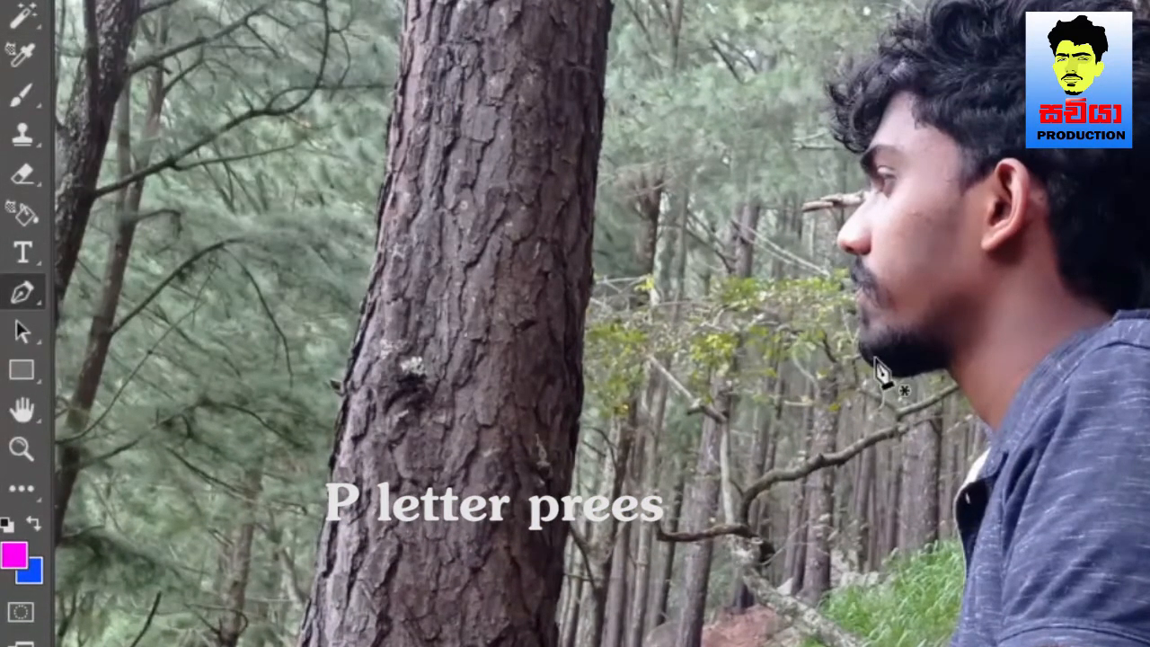
key("z")
left_click(879, 329)
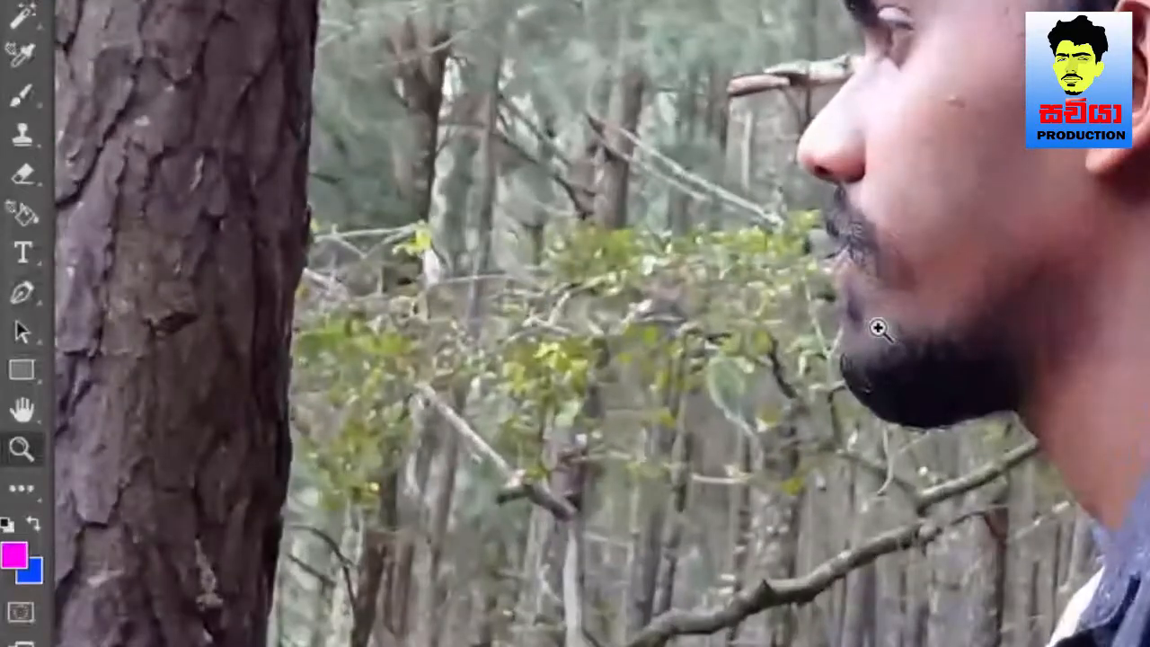
key("p")
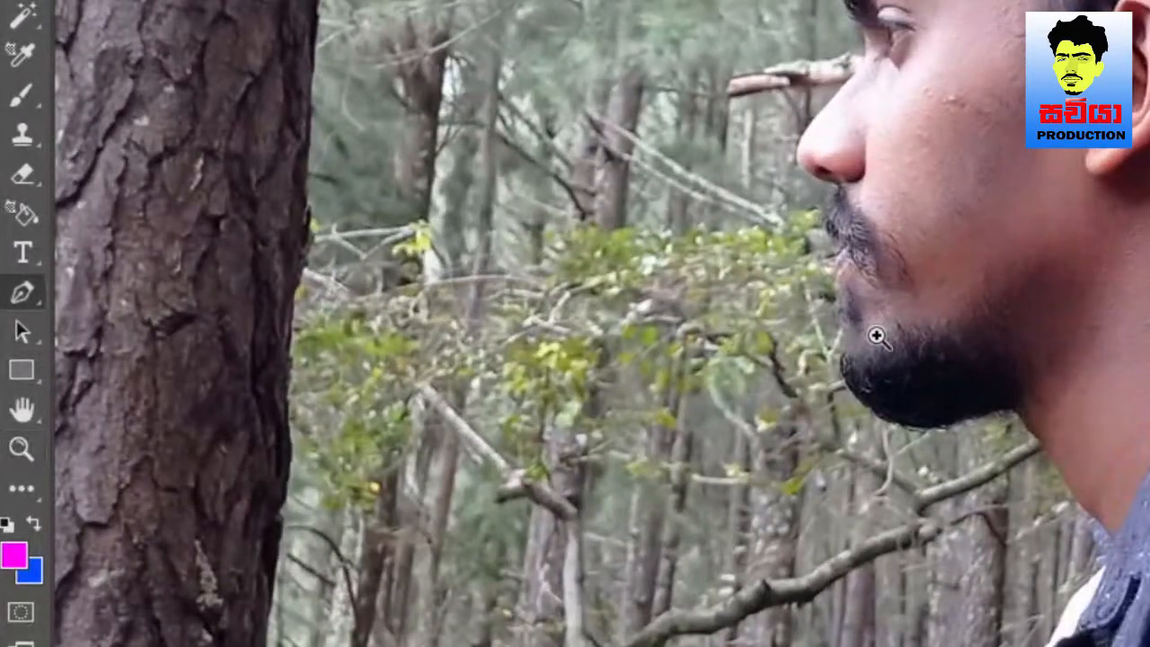
left_click(840, 363)
left_click(837, 336)
left_click(837, 309)
left_click(830, 264)
left_click(843, 245)
left_click(821, 205)
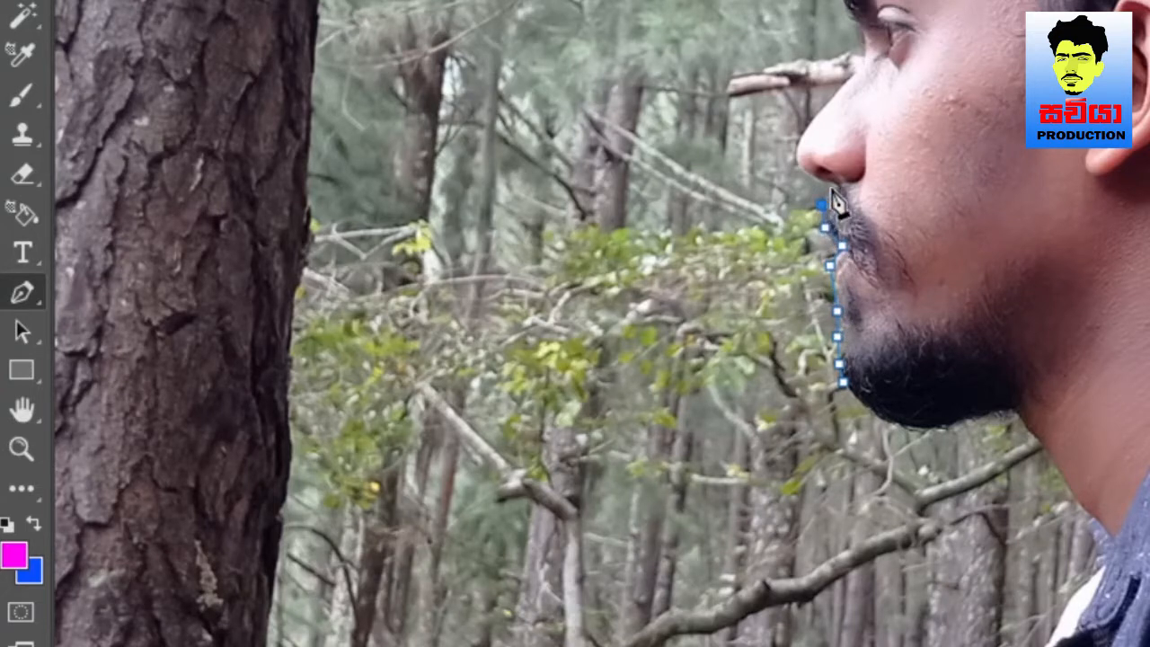
Continue the pen path around the nose, up the forehead and over the top of the hair.
left_click(831, 188)
left_click(818, 184)
left_click(807, 175)
left_click(799, 164)
left_click(798, 137)
left_click(816, 108)
left_click(837, 86)
left_click(858, 65)
left_click(852, 12)
left_click(840, 1)
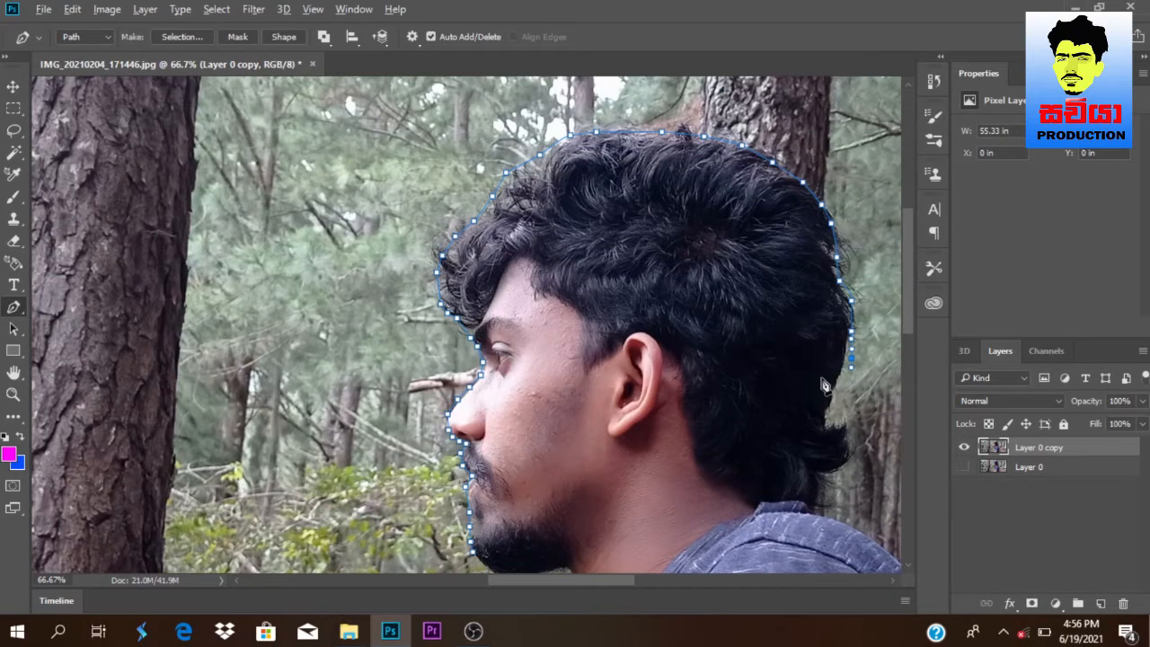
Continue the pen path down the back of the hair to the shirt collar.
left_click(847, 352)
left_click(829, 399)
left_click(848, 422)
left_click(844, 473)
left_click(823, 508)
left_click_drag(803, 518, 568, 296)
Trace the pen path over the shoulder and down the back of the shirt to the image's lower edge.
left_click(666, 343)
left_click(698, 376)
left_click(728, 438)
left_click(743, 474)
left_click(747, 511)
left_click_drag(700, 552, 657, 213)
left_click(715, 226)
left_click(726, 300)
left_click(730, 384)
left_click(730, 440)
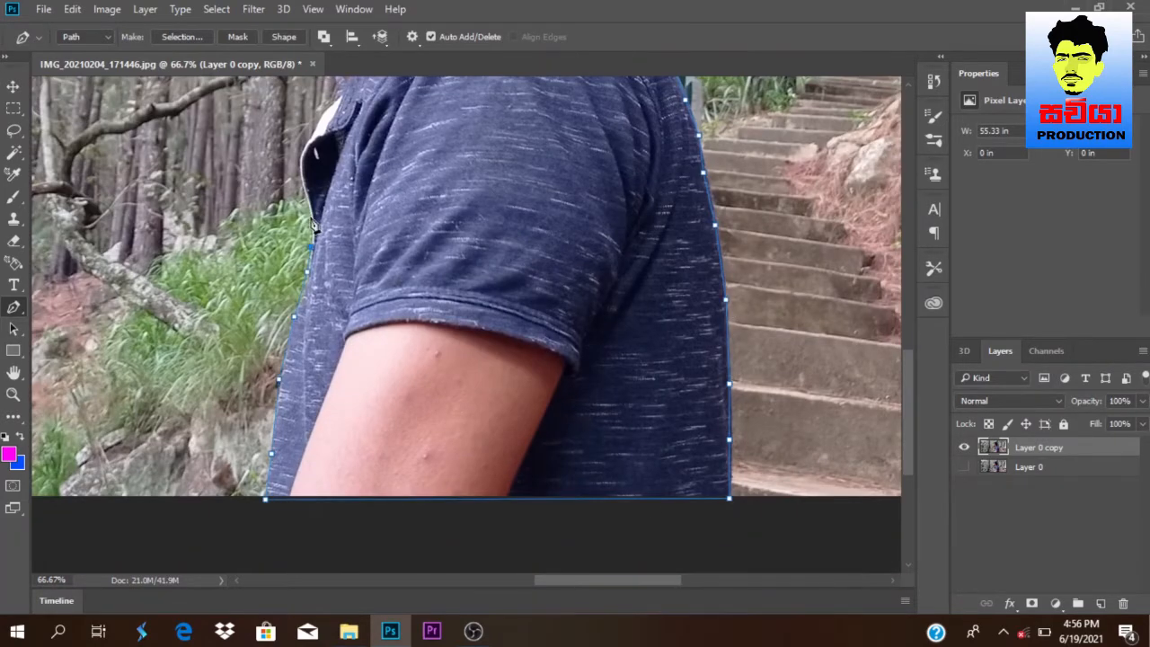
Trace the pen path up the shirt front, collar and neck, and close it at the chin.
left_click_drag(315, 244, 322, 449)
left_click(350, 288)
left_click(329, 257)
left_click(302, 221)
left_click(275, 221)
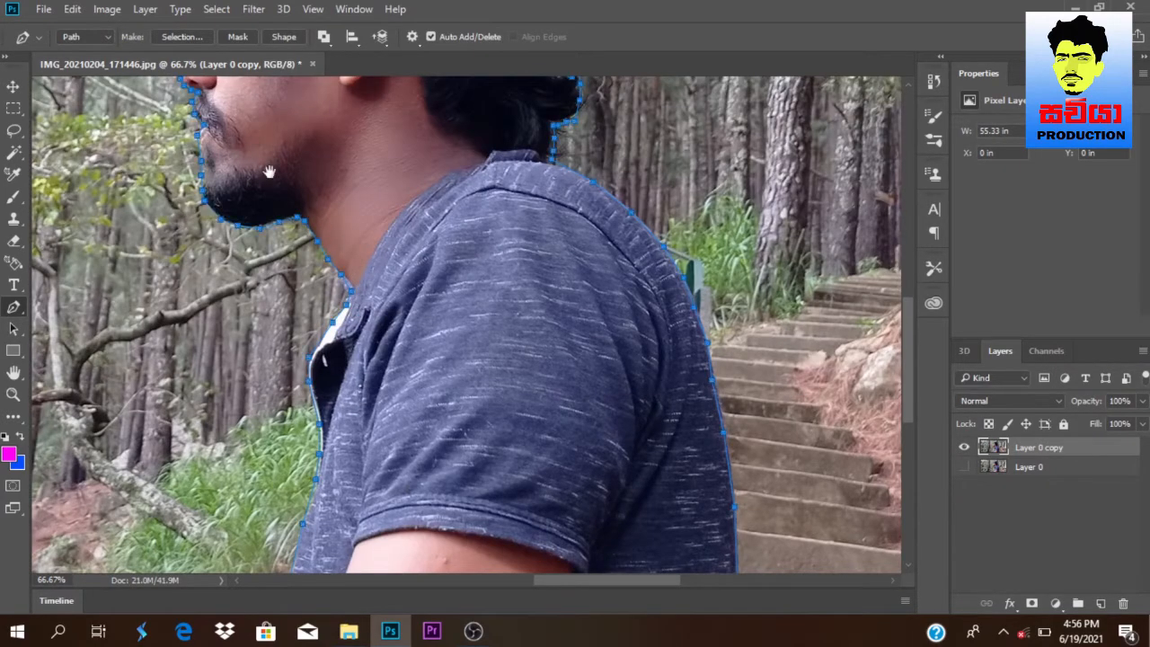
left_click_drag(266, 205, 330, 355)
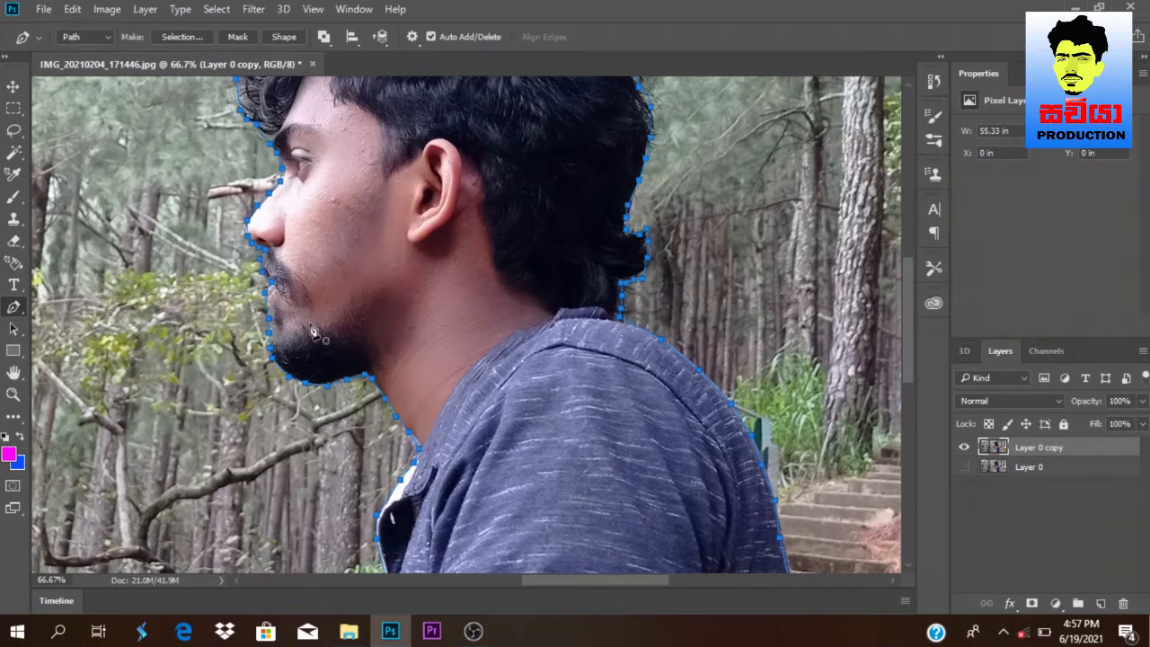
Turn the closed path into a new anti-aliased selection with a 2.5-pixel feather radius.
right_click(367, 303)
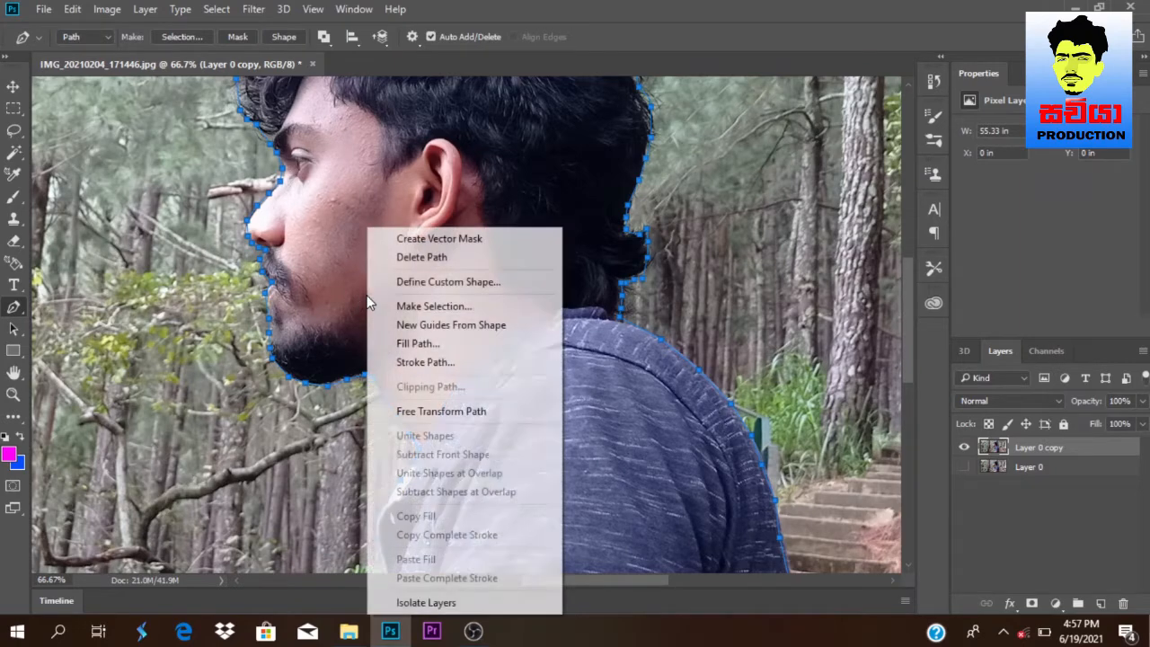
left_click(407, 307)
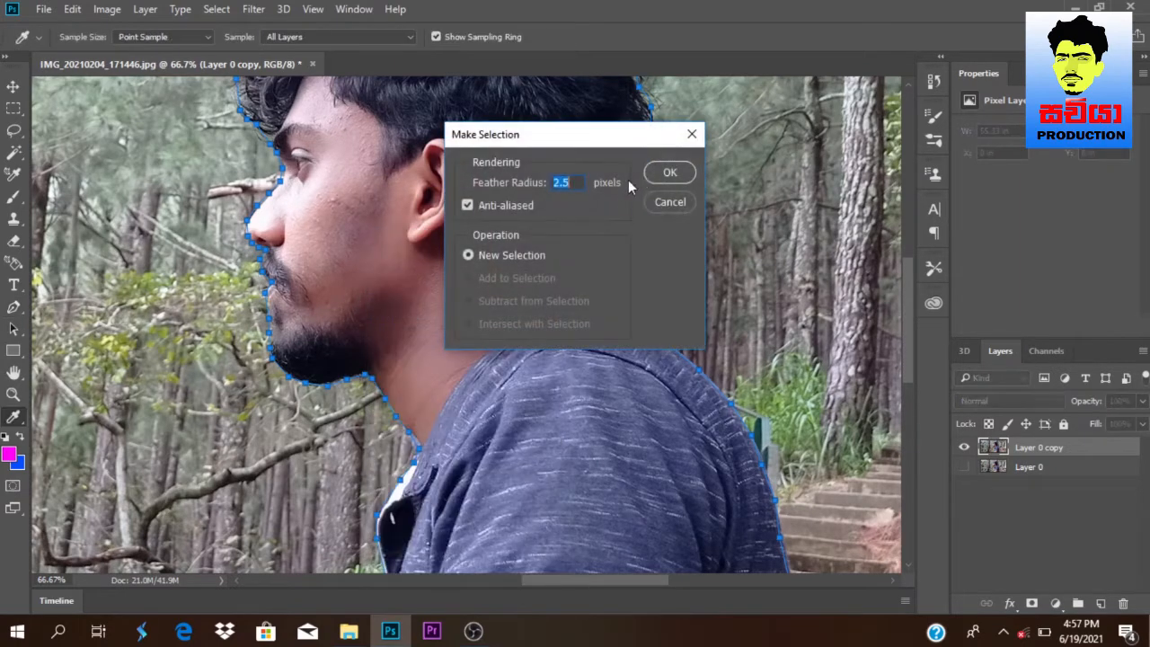
left_click(670, 172)
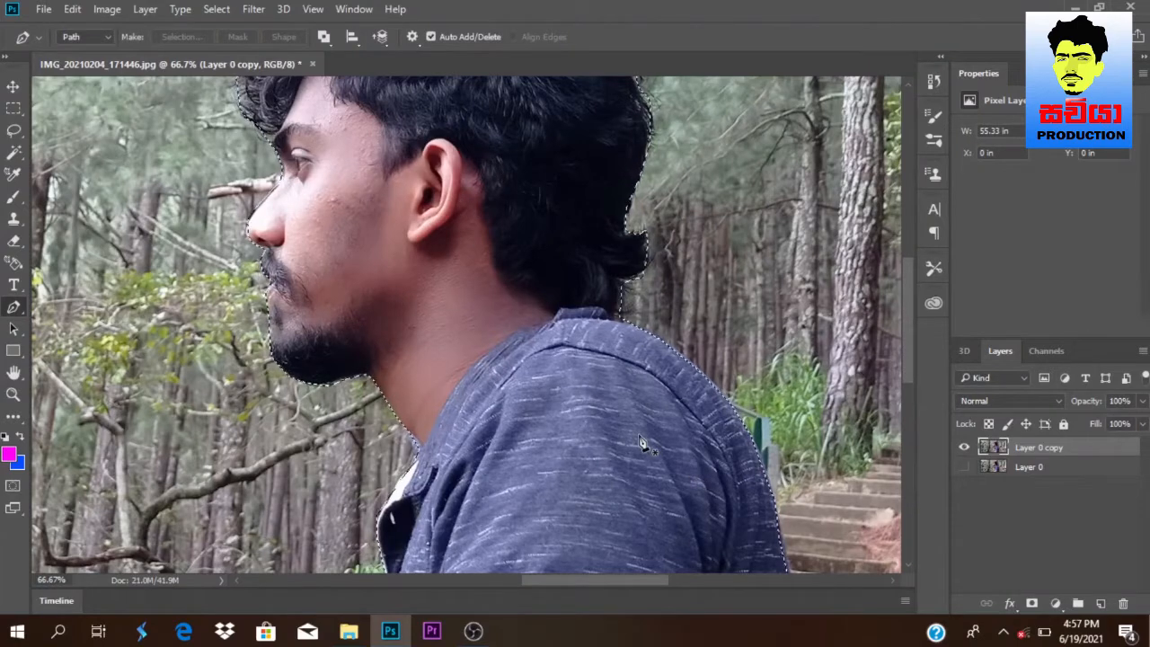
Open the man's selection in Select and Mask using the Lasso tool, and view the whole cutout.
key("l")
right_click(451, 282)
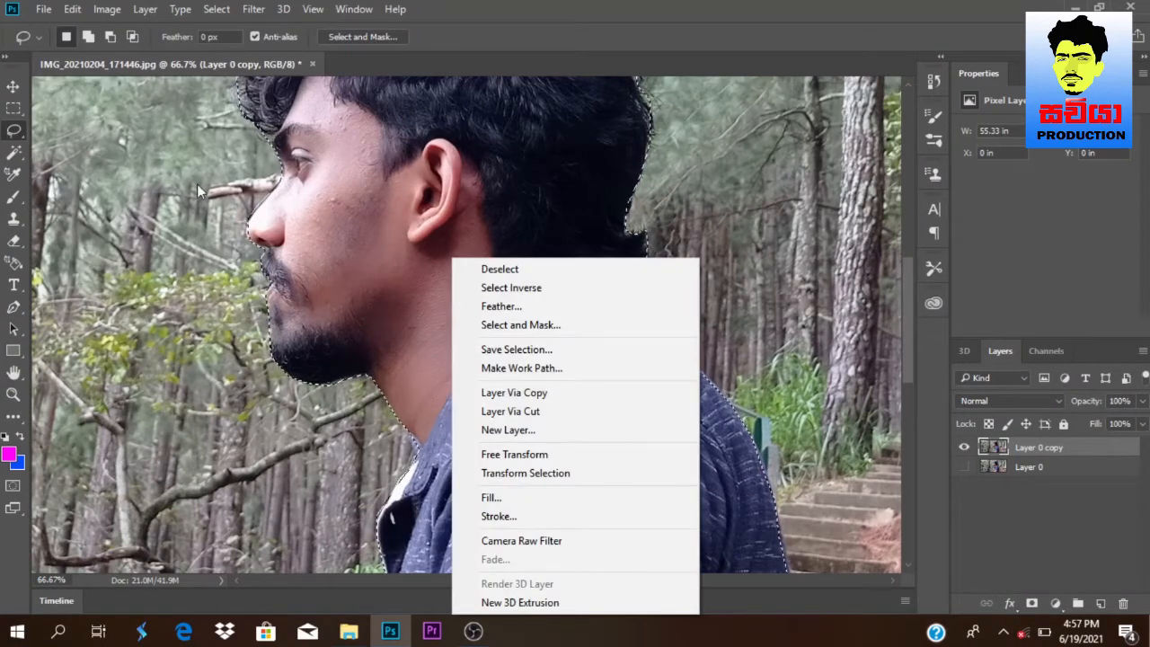
left_click(16, 132)
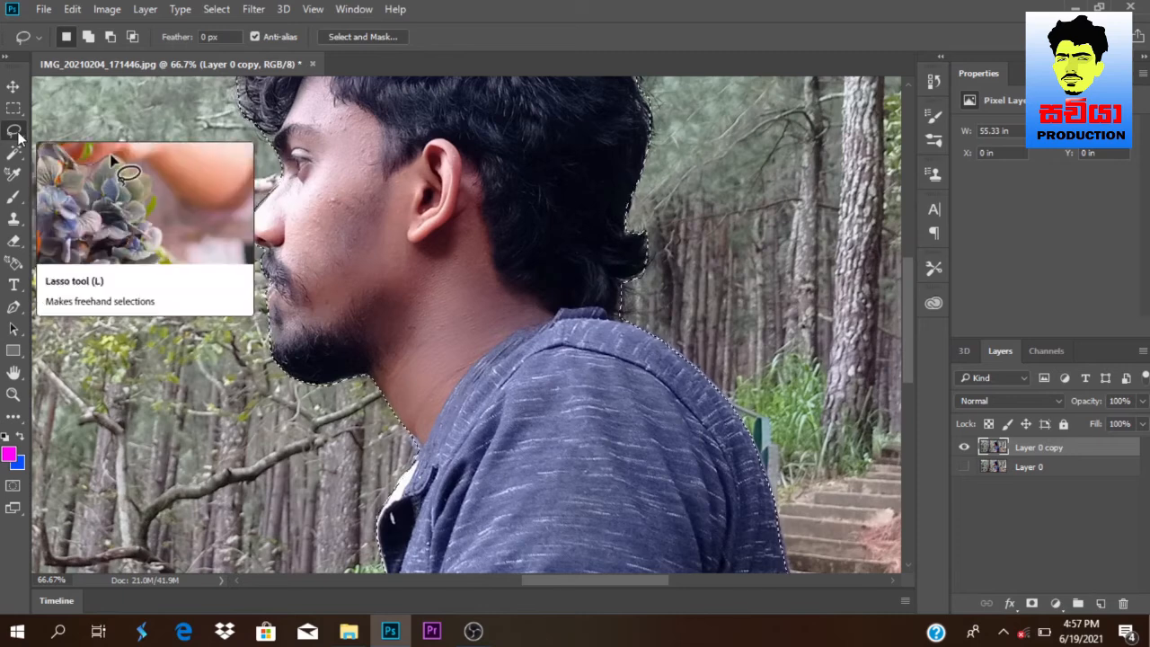
right_click(433, 272)
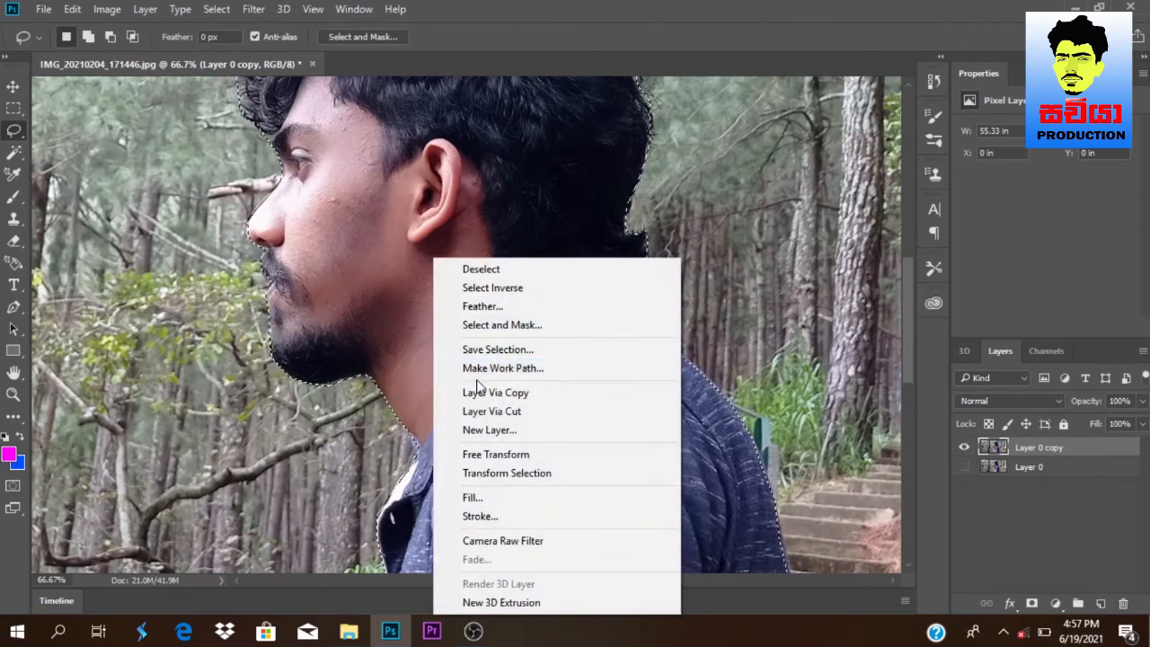
left_click(489, 330)
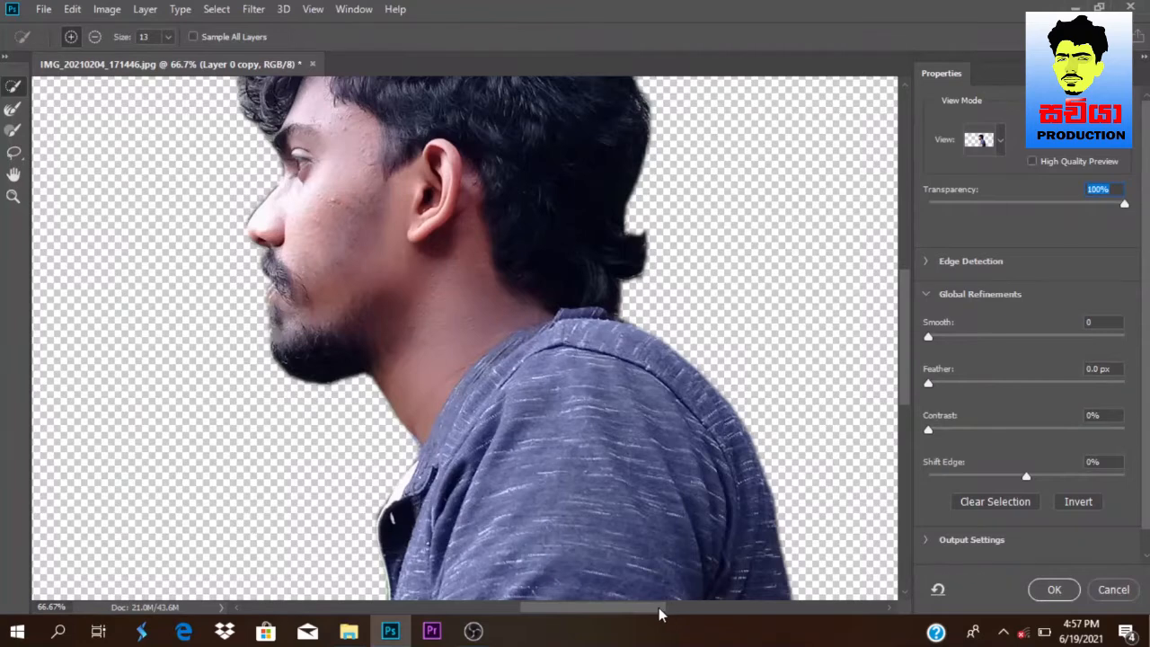
left_click_drag(659, 614, 683, 613)
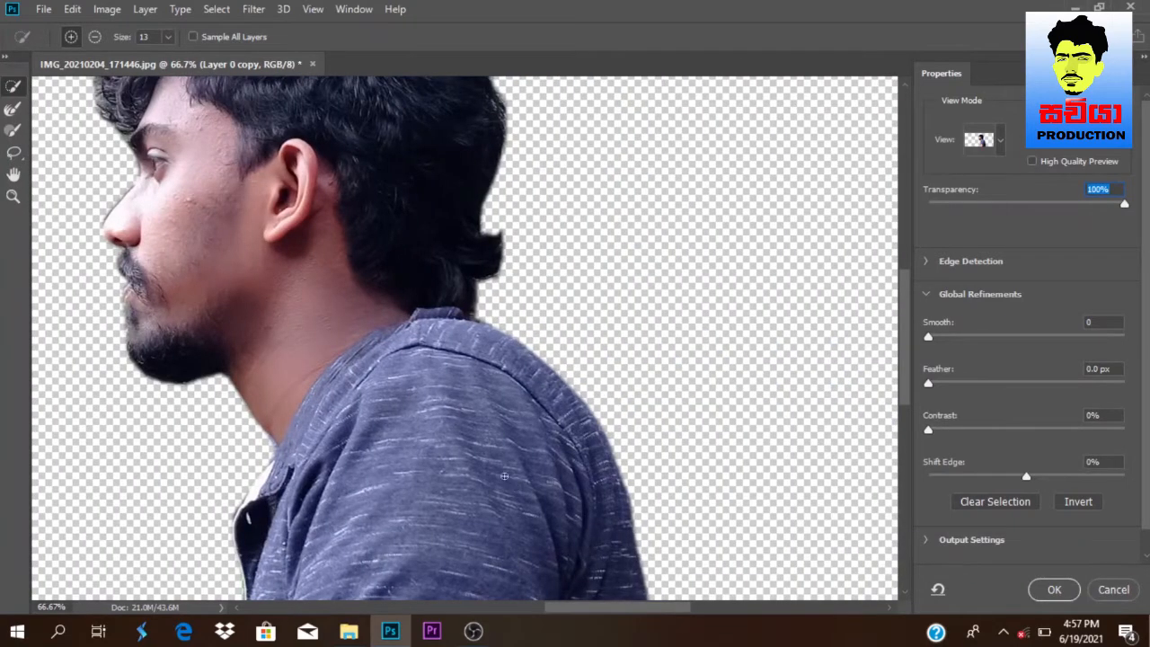
key("z")
left_click(510, 445, "alt")
left_click(505, 442, "alt")
left_click(500, 438, "alt")
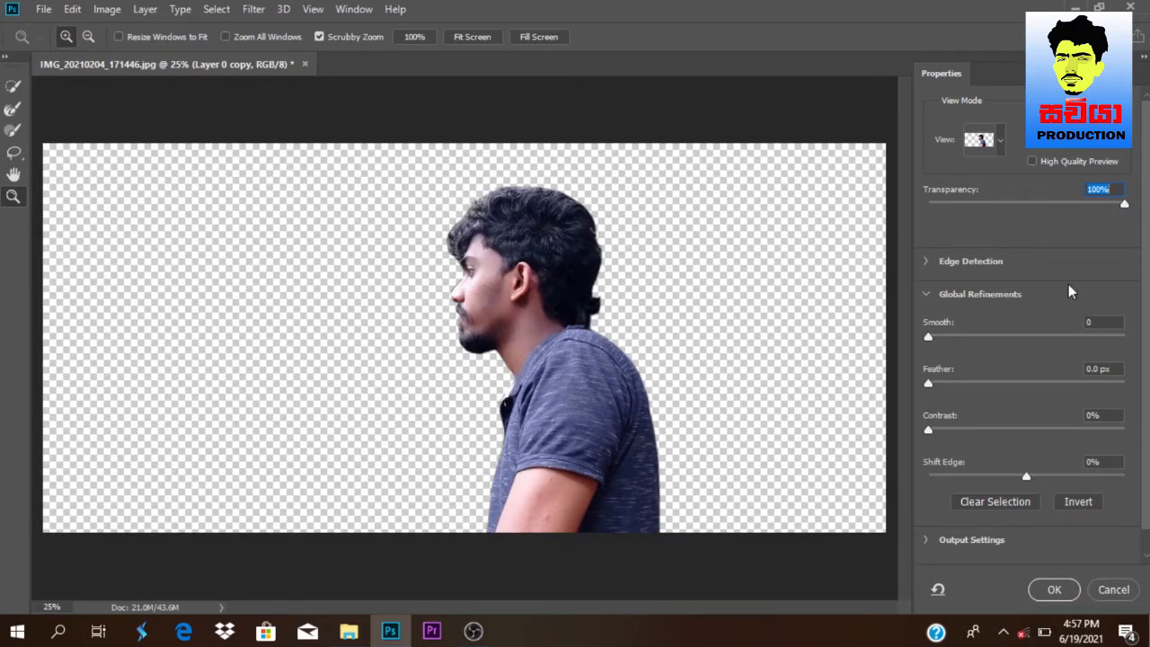
Set the selection's Smooth to 8 with Feather at 0 px and preview Transparency at 100%, and apply the refinement.
left_click(931, 381)
left_click_drag(986, 381, 927, 385)
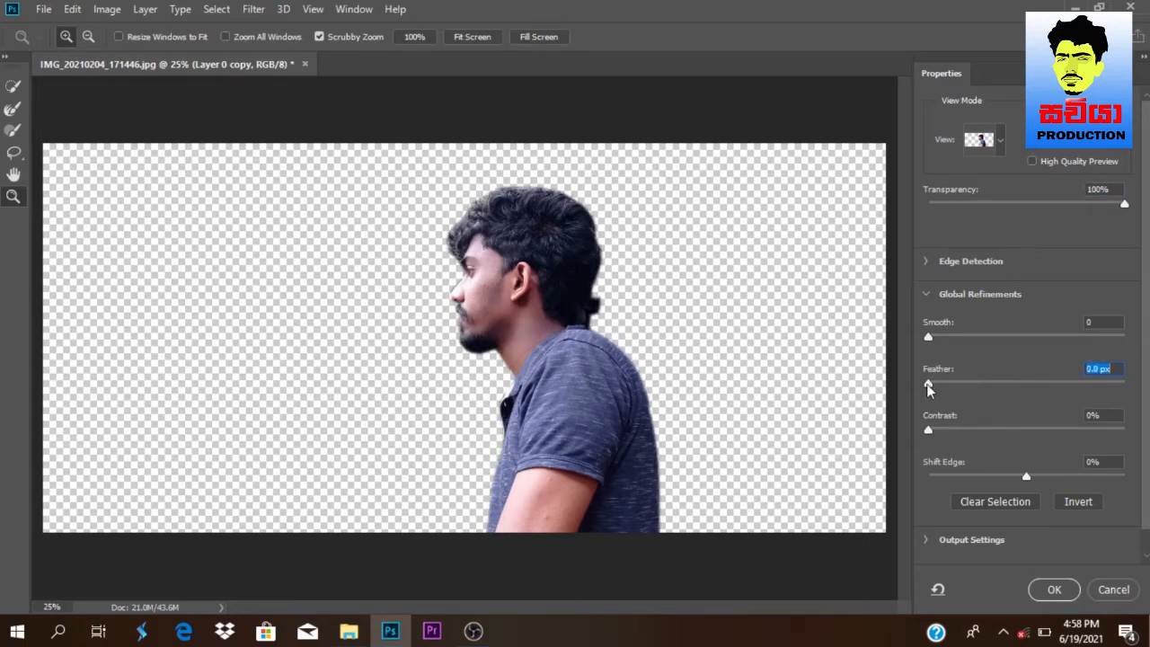
mouse_move(936, 340)
left_mouse_down()
mouse_move(954, 341)
mouse_move(945, 341)
left_mouse_up()
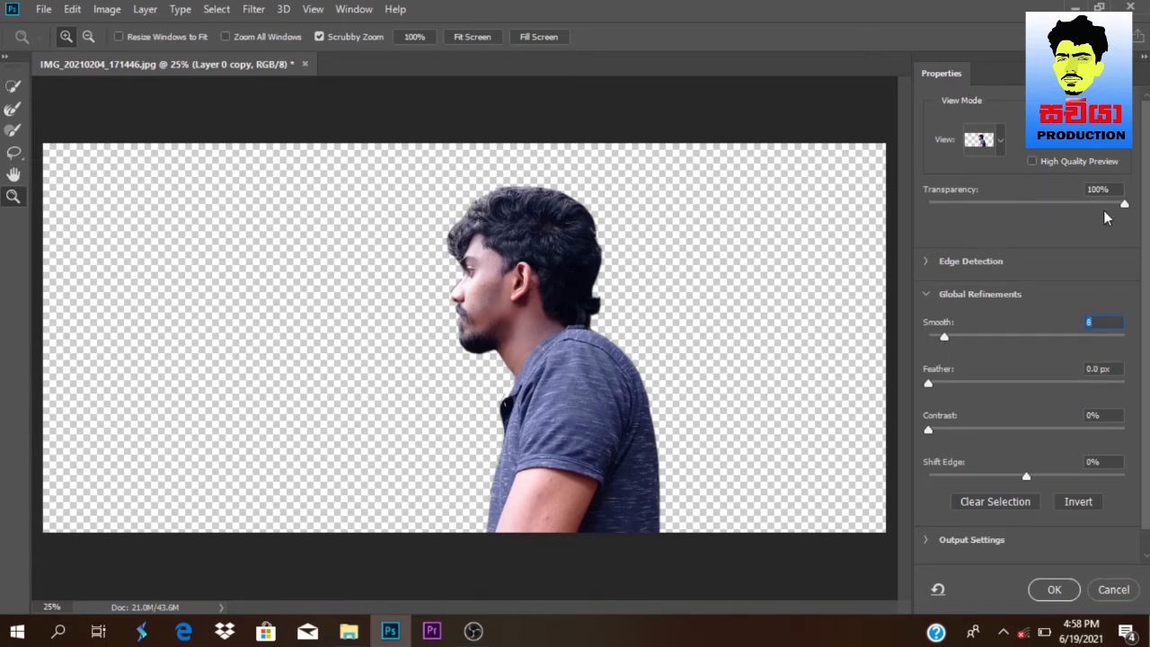
left_click_drag(1124, 204, 1019, 197)
left_click_drag(1032, 204, 1139, 214)
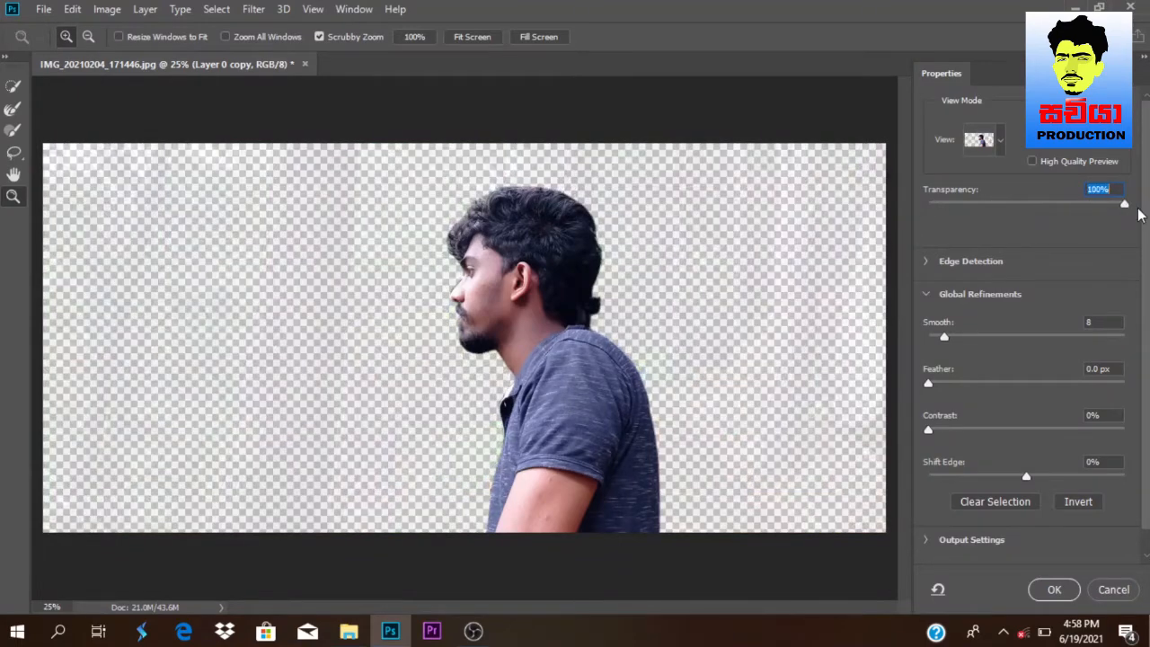
left_click(1053, 586)
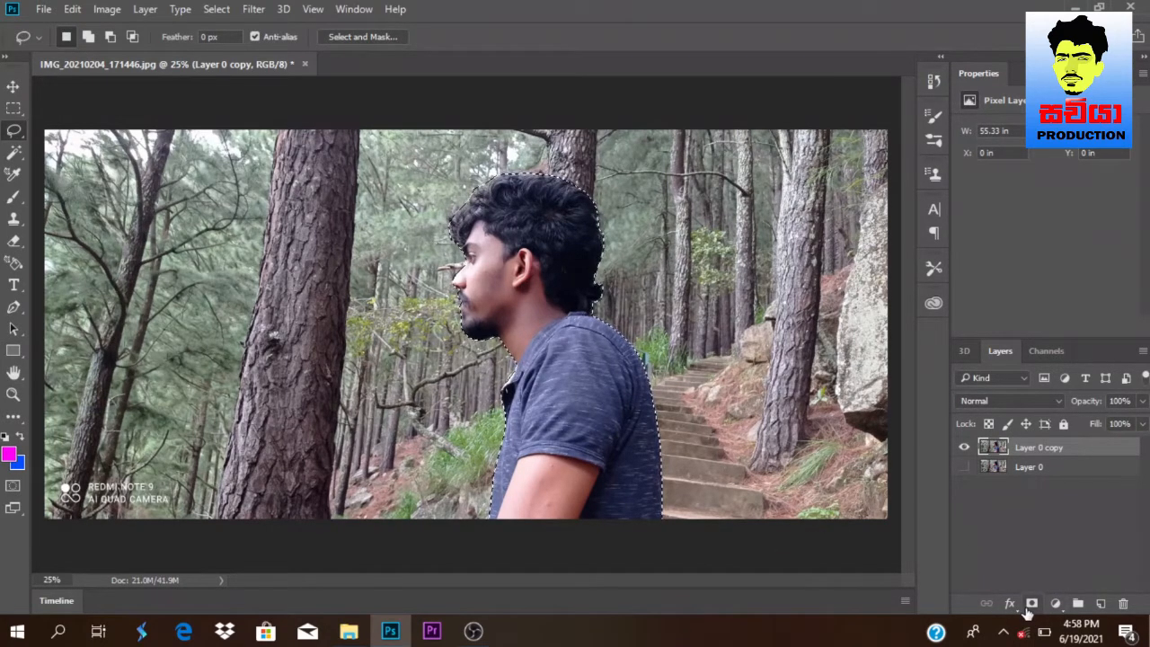
Add a layer mask to Layer 0 copy from the selection, and make the original Layer 0 visible and active.
left_click(1031, 610)
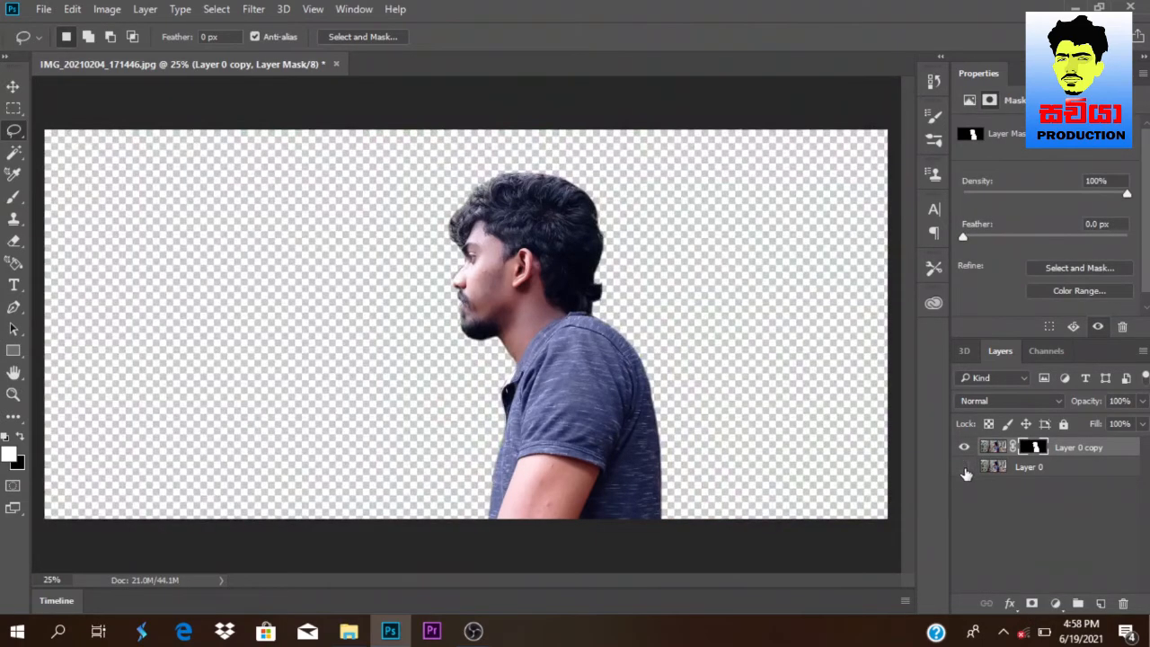
left_click(965, 468)
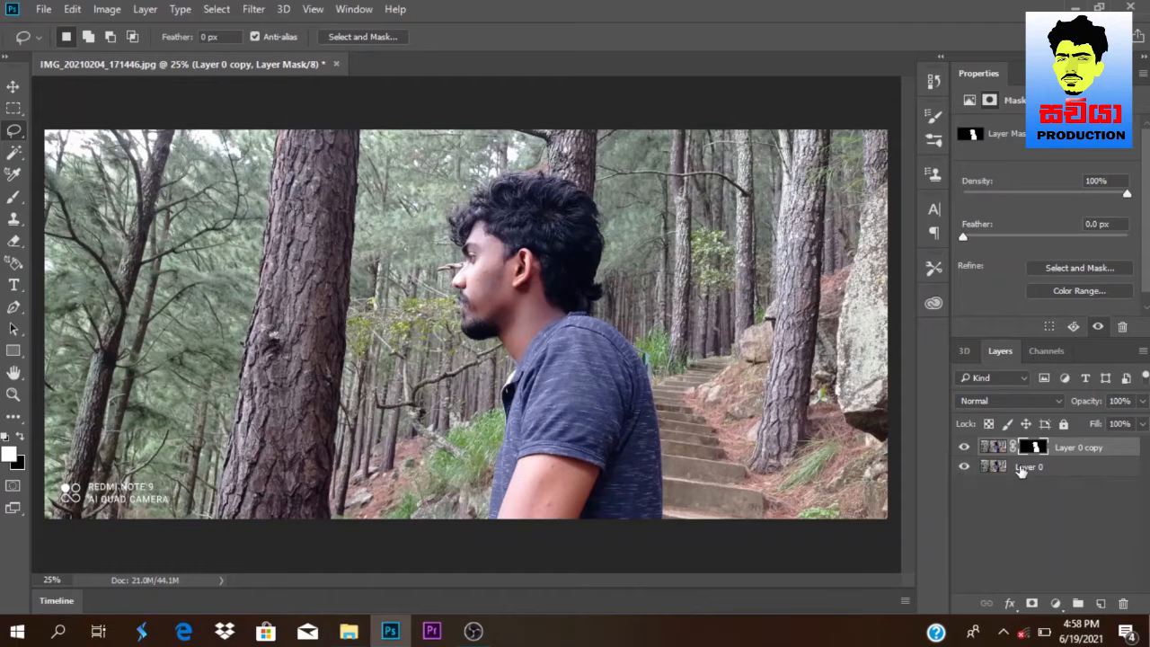
left_click(1022, 472)
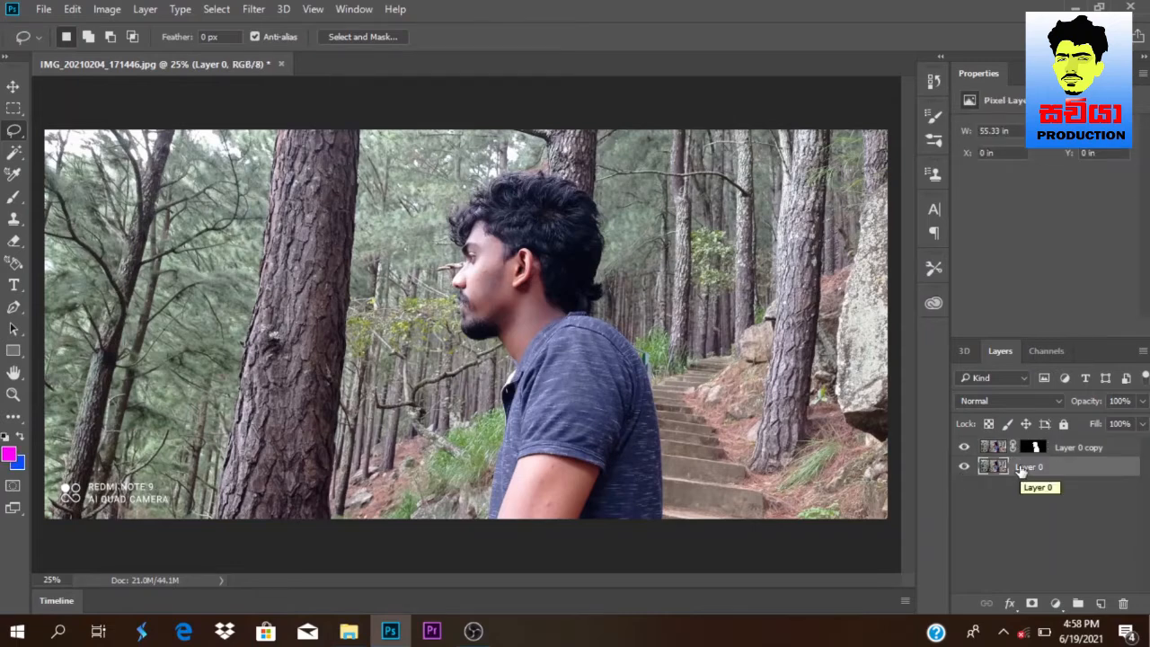
Apply a light Gaussian Blur to the background on Layer 0, keeping the radius small.
left_click(256, 10)
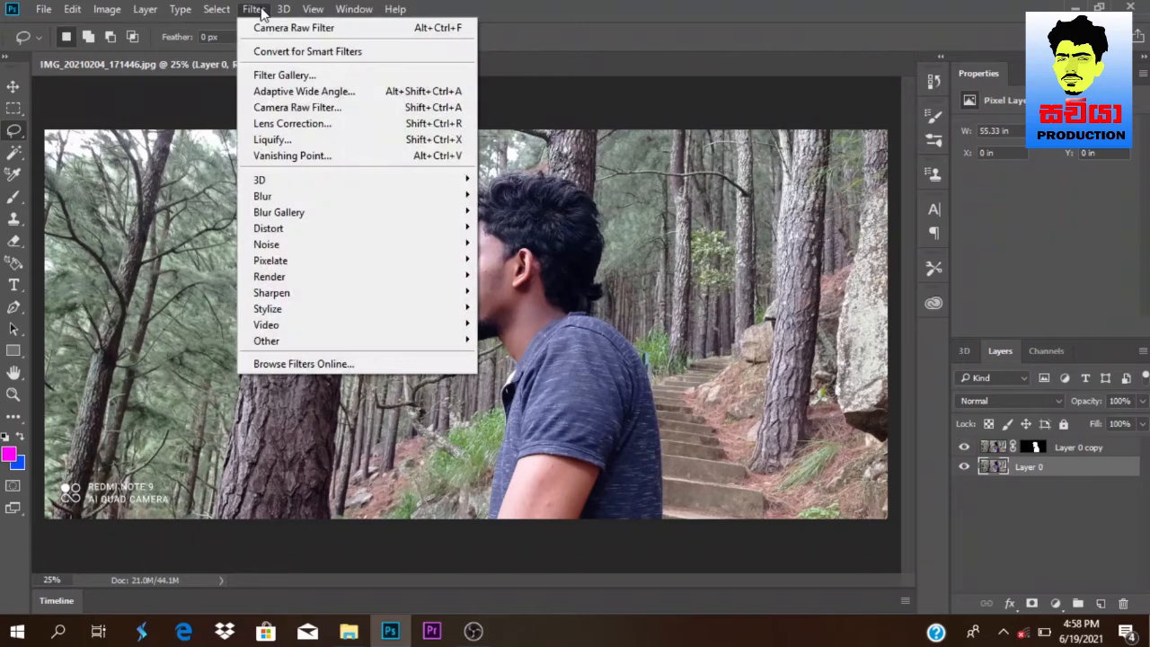
mouse_move(283, 200)
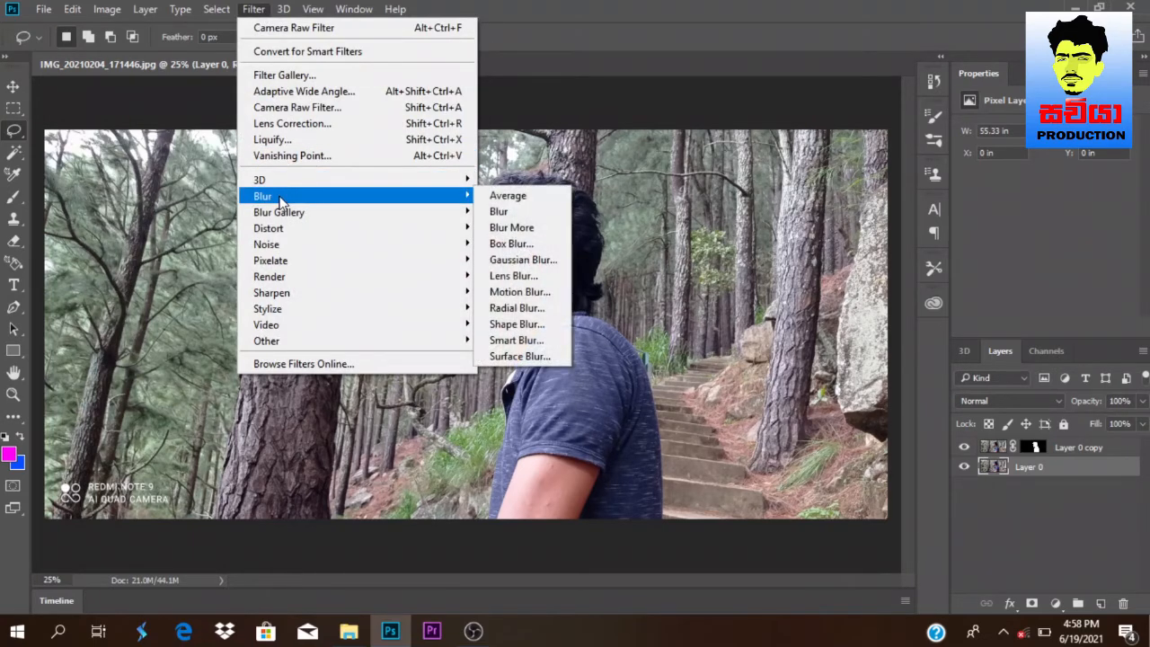
left_click(520, 261)
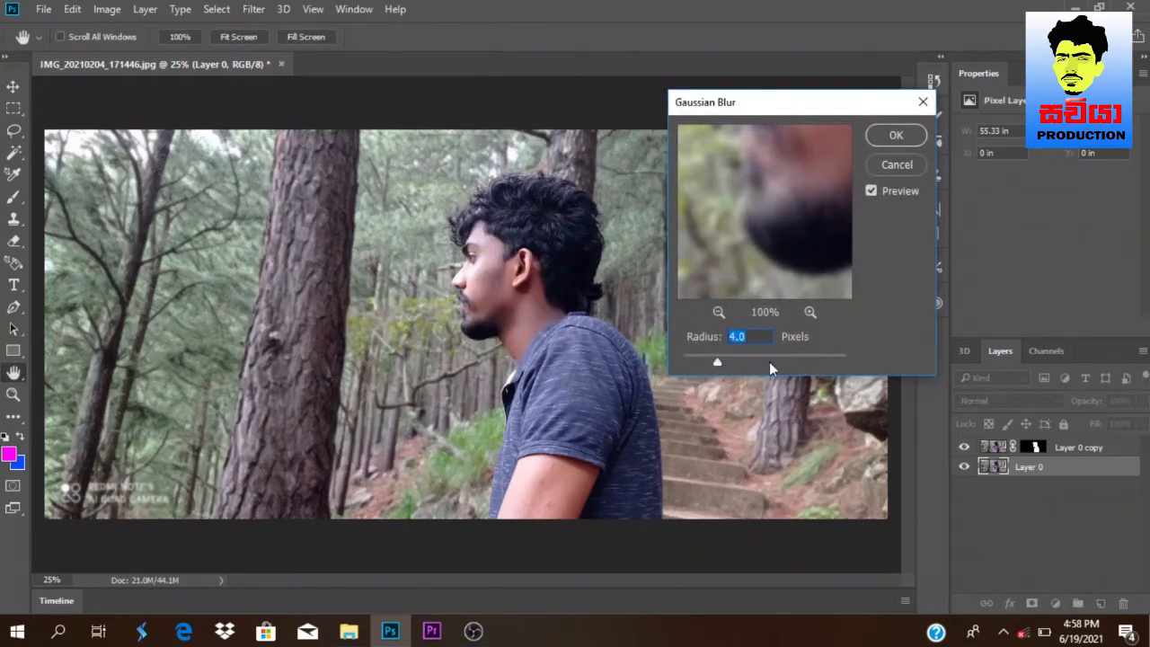
left_click_drag(738, 364, 726, 360)
left_click(892, 136)
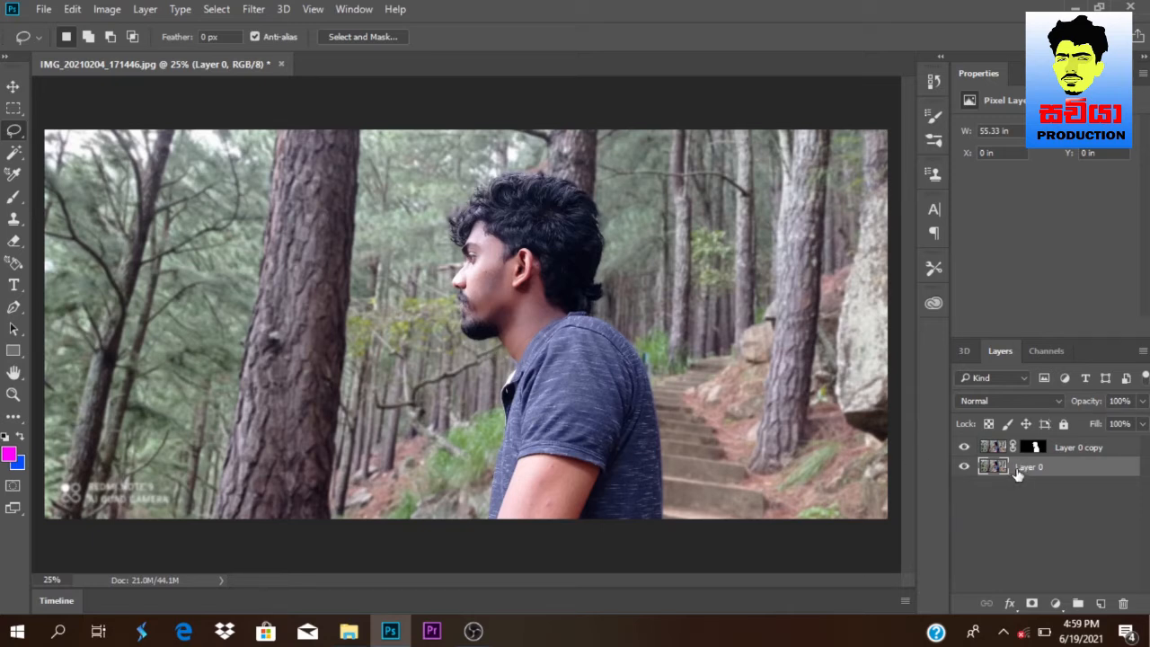
Apply the Camera Raw Filter to the blurred Layer 0 with Vibrance +93 and Temperature -6.
left_click(249, 11)
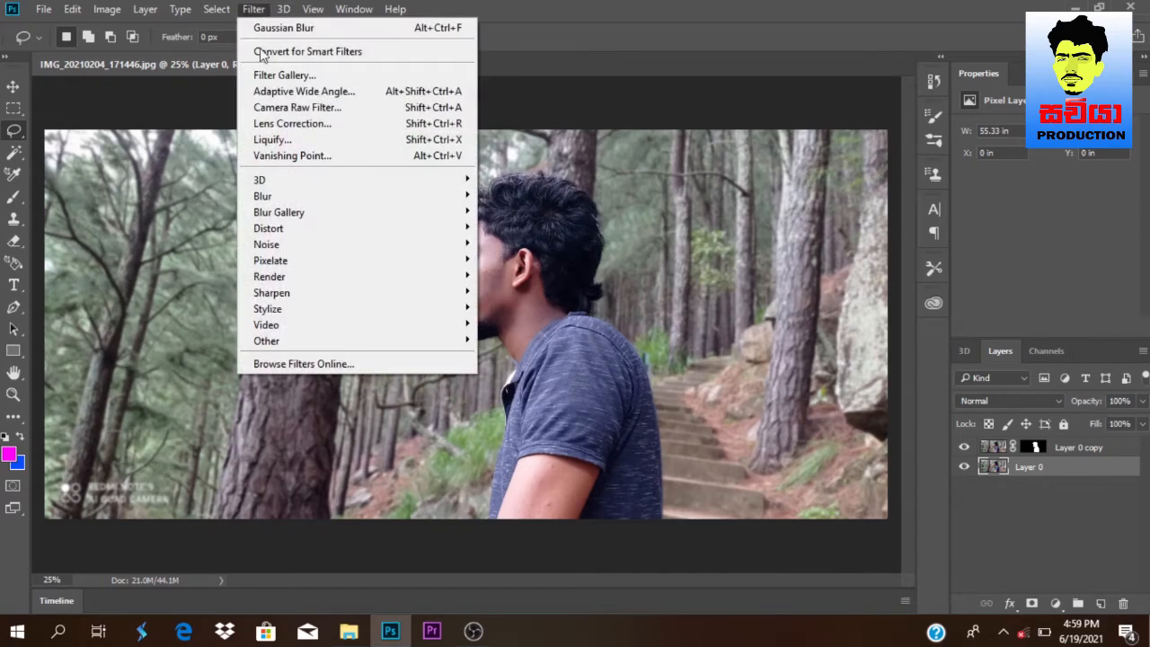
left_click(277, 109)
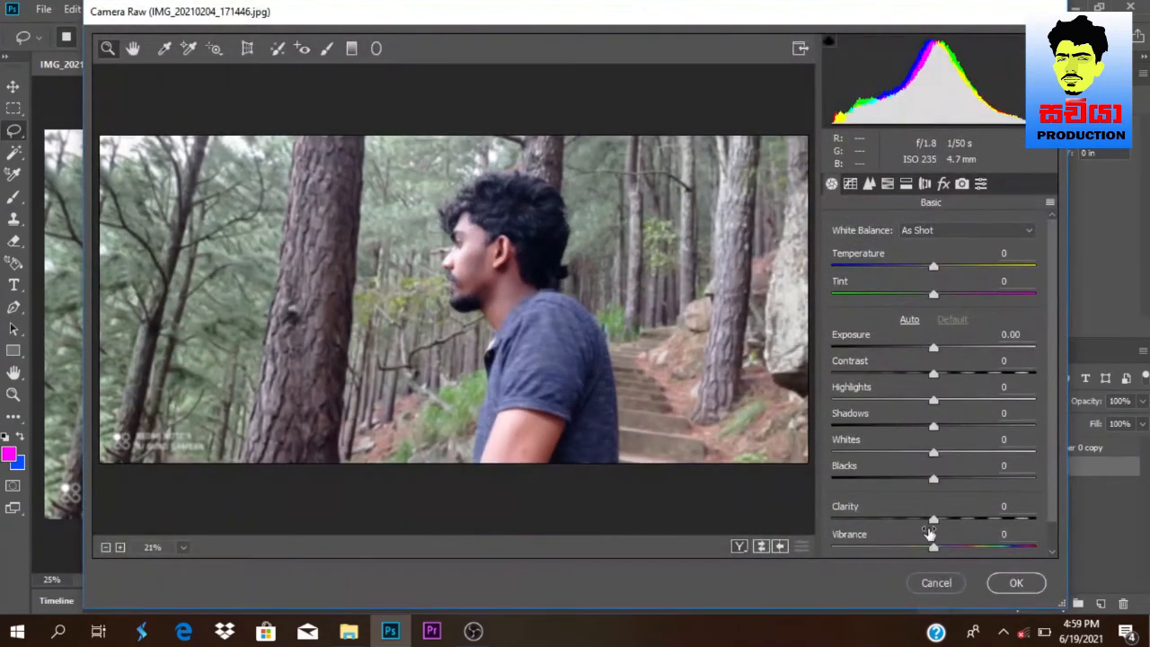
left_click_drag(934, 546, 1029, 548)
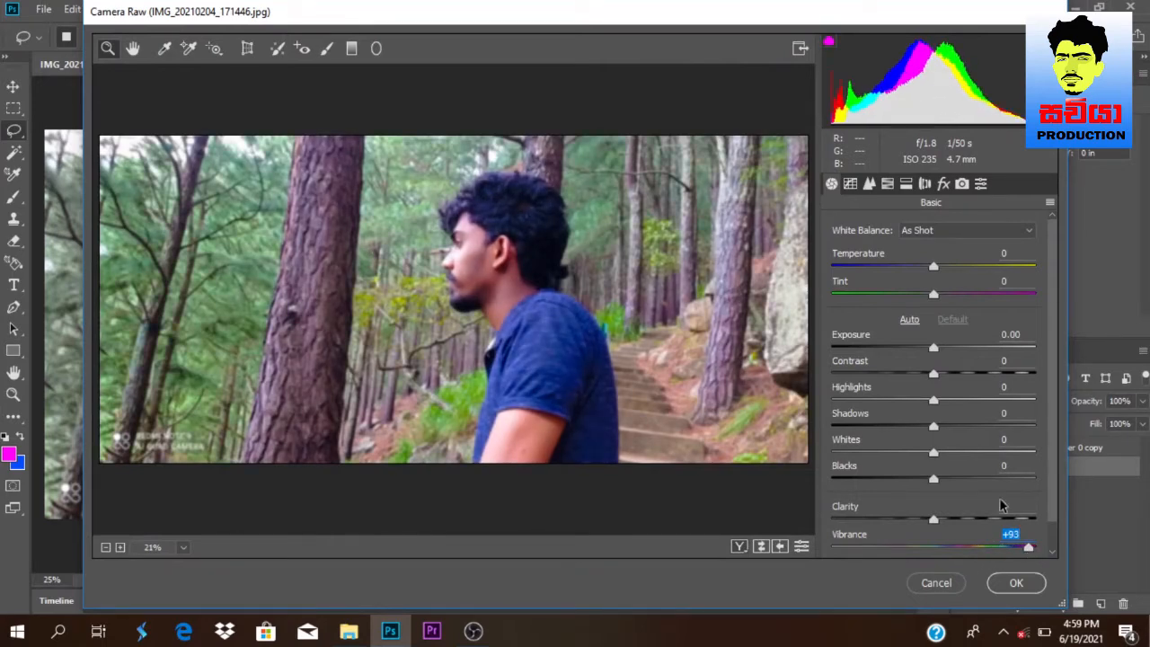
left_click(925, 269)
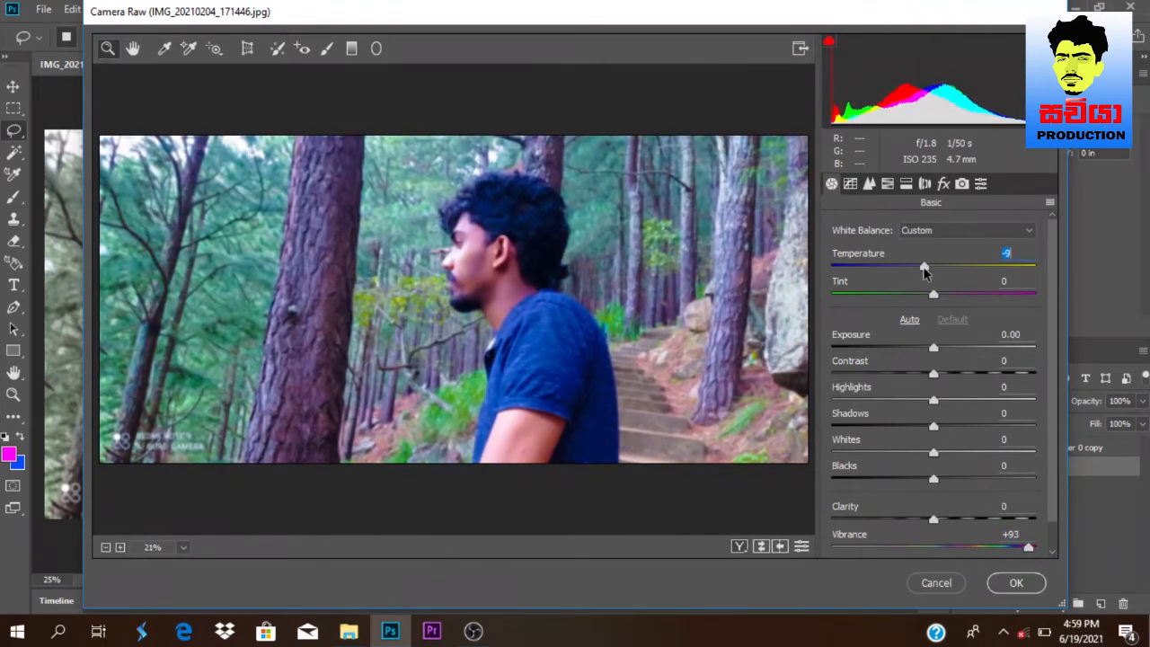
double_click(924, 268)
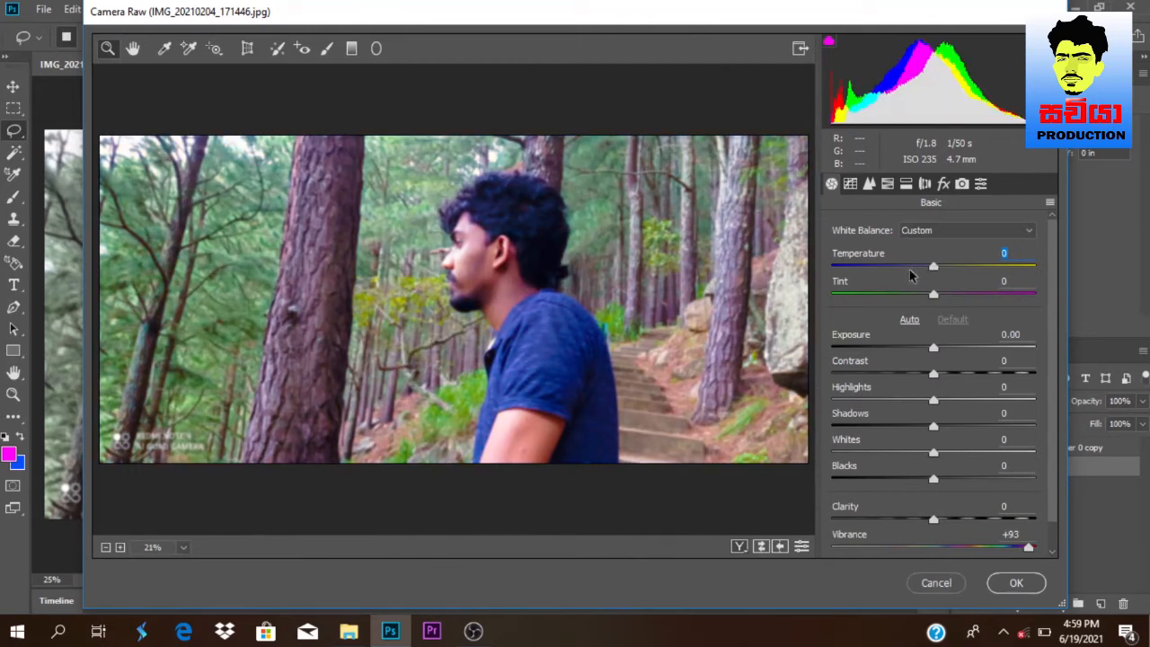
left_click(926, 267)
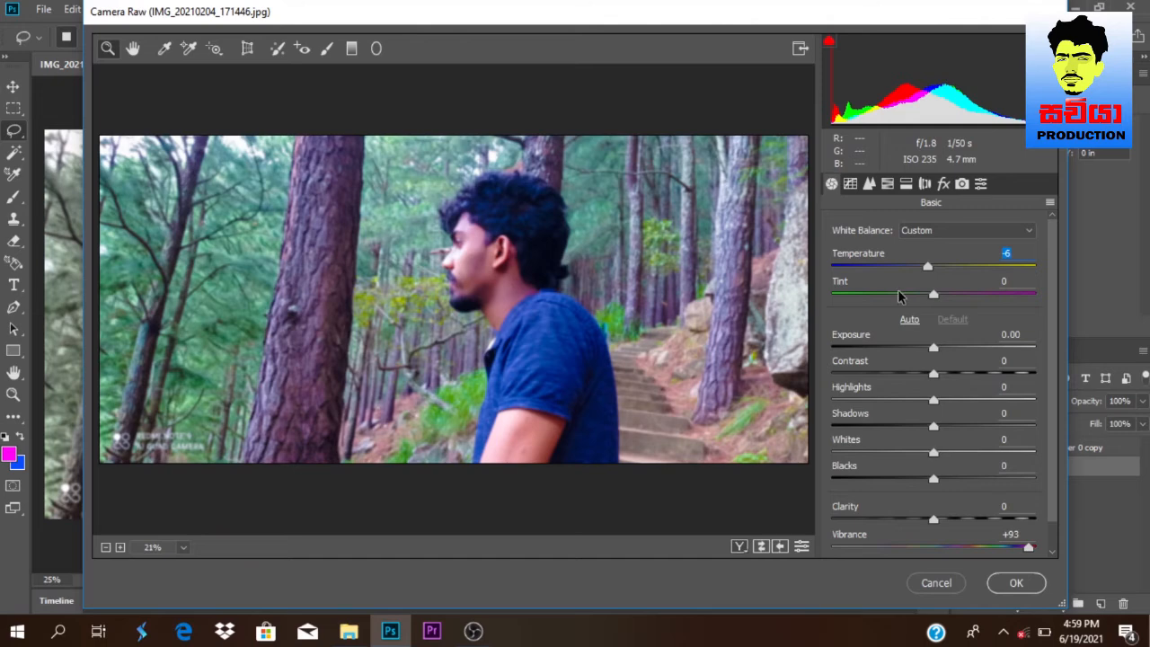
left_click(996, 584)
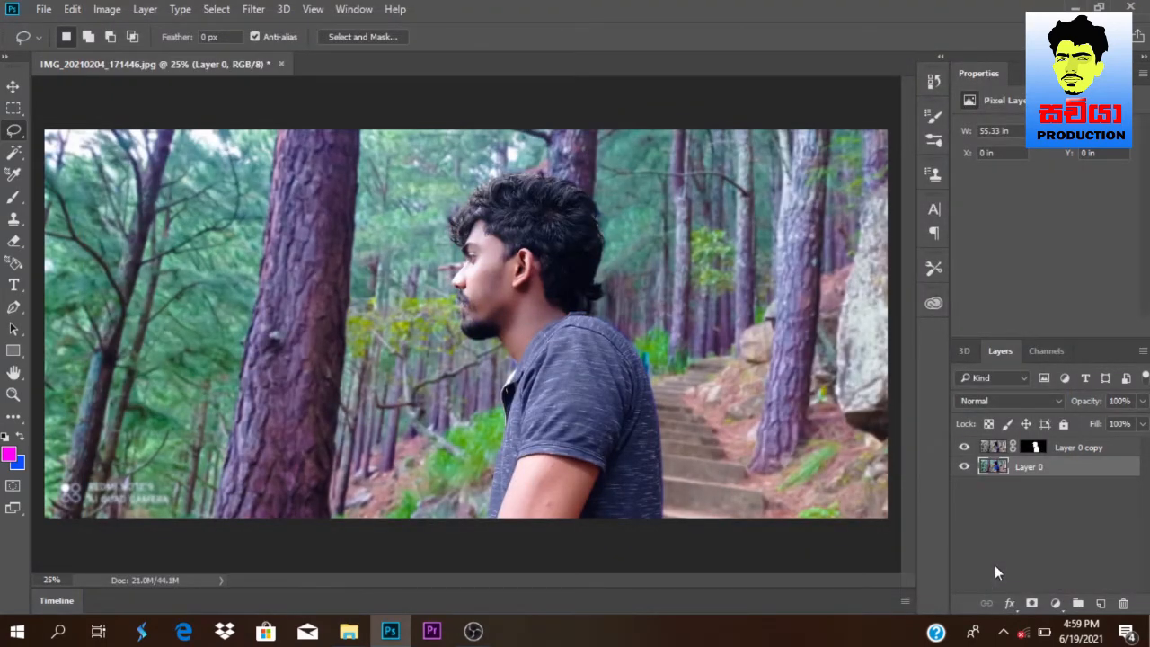
Apply the Camera Raw Filter to the man on Layer 0 copy with Vibrance raised strongly.
left_click(995, 447)
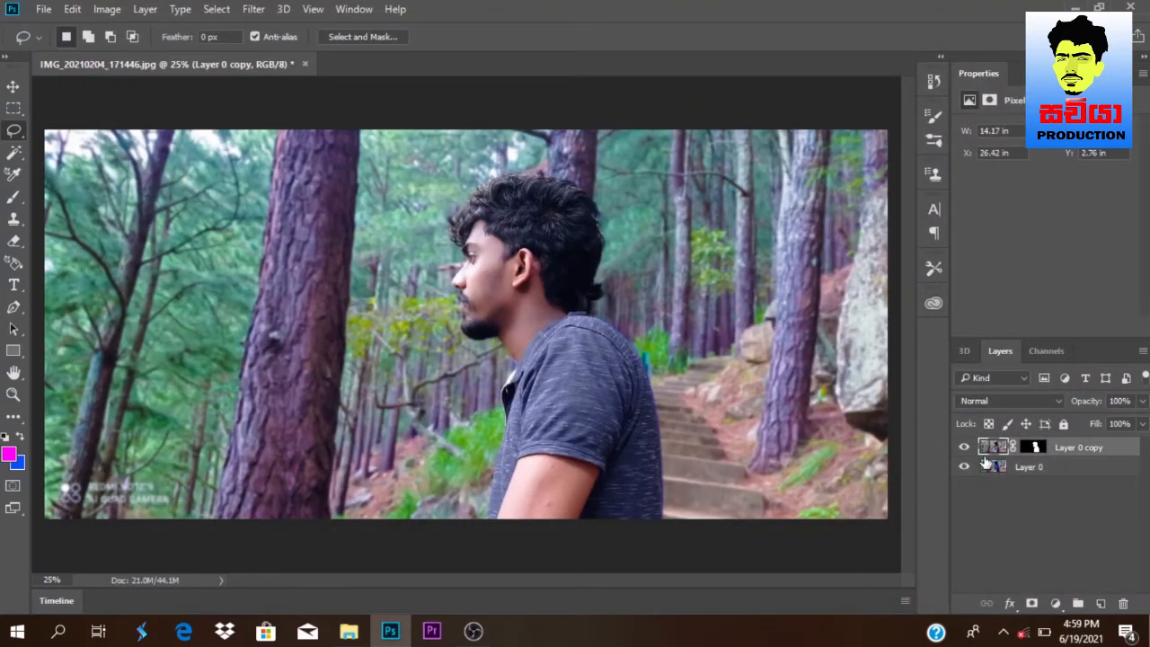
left_click(253, 9)
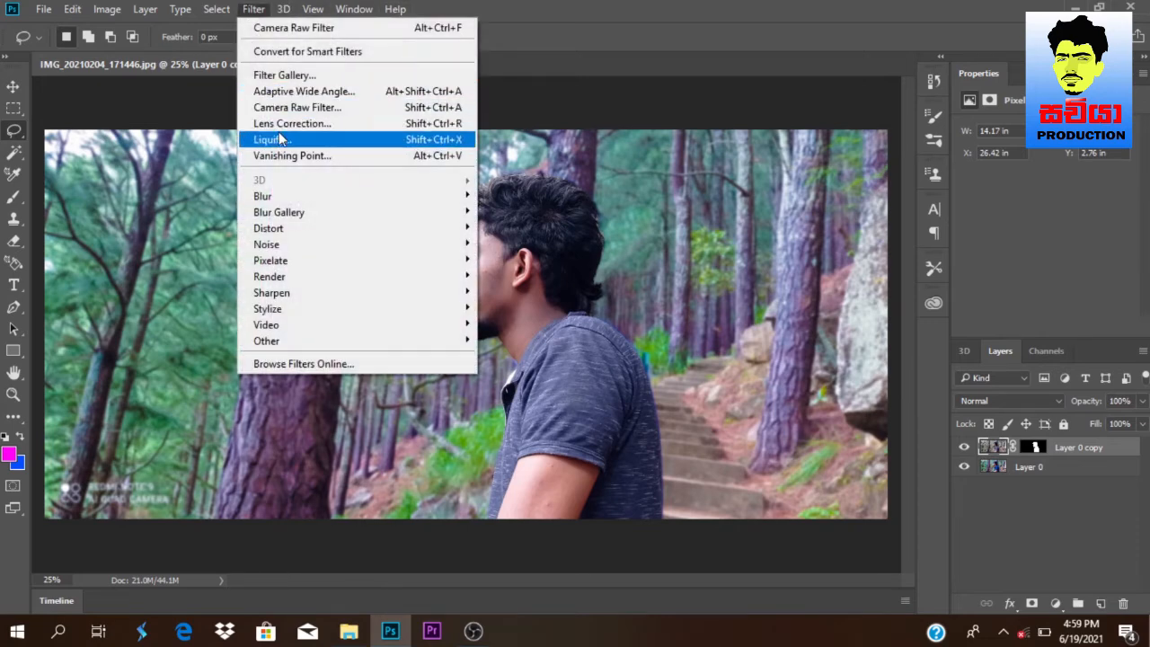
left_click(285, 107)
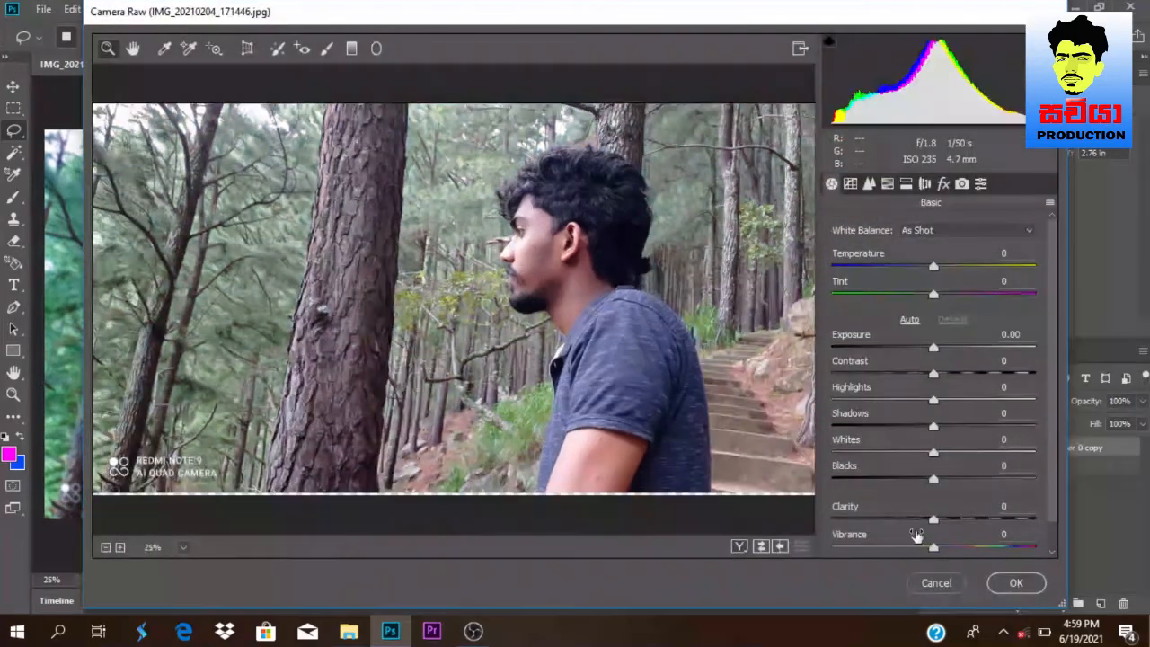
left_click_drag(933, 545, 1015, 551)
left_click(1018, 587)
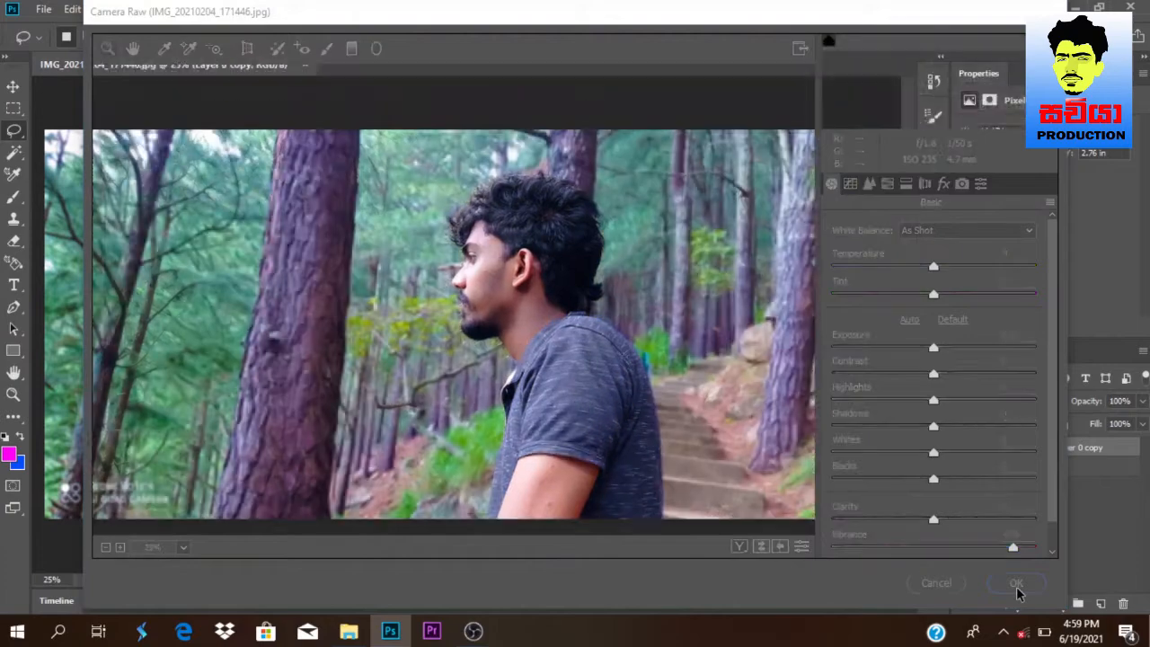